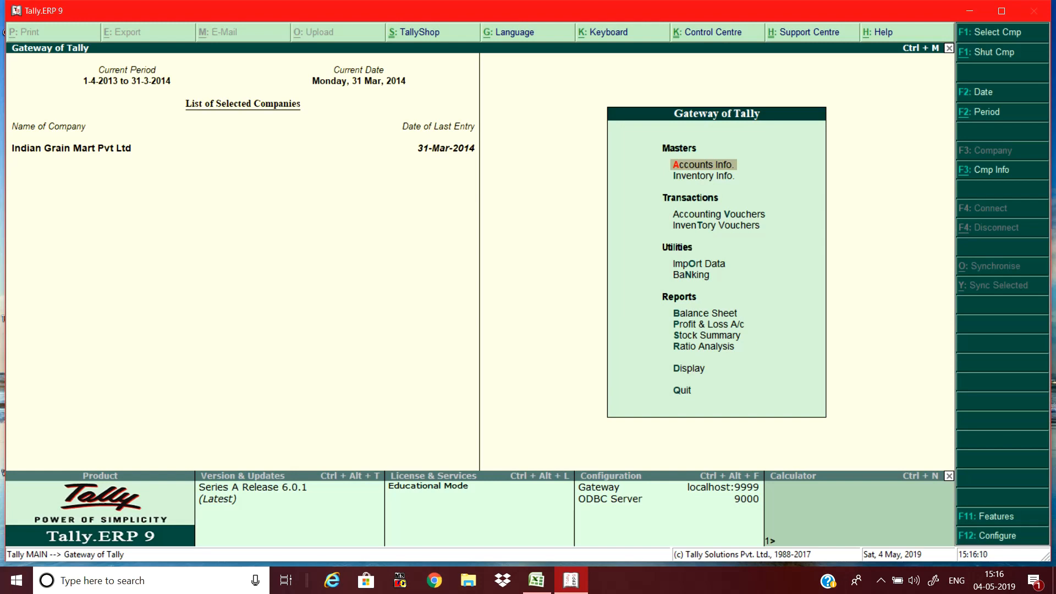
# Display the Cash/Bank Books summary from the account books
pyautogui.press('d')
pyautogui.press('a')
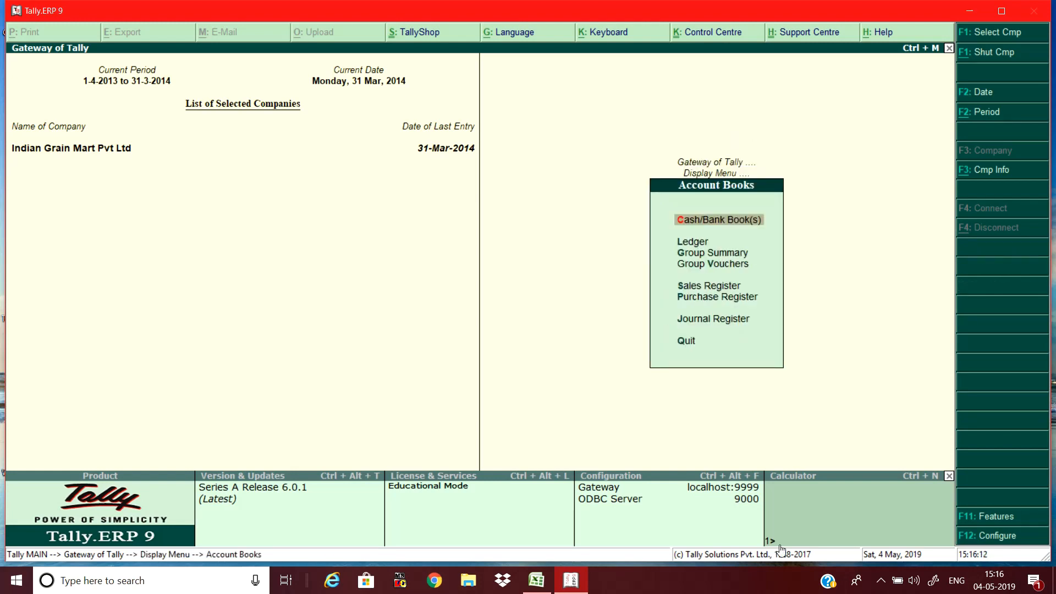
pyautogui.press('c')
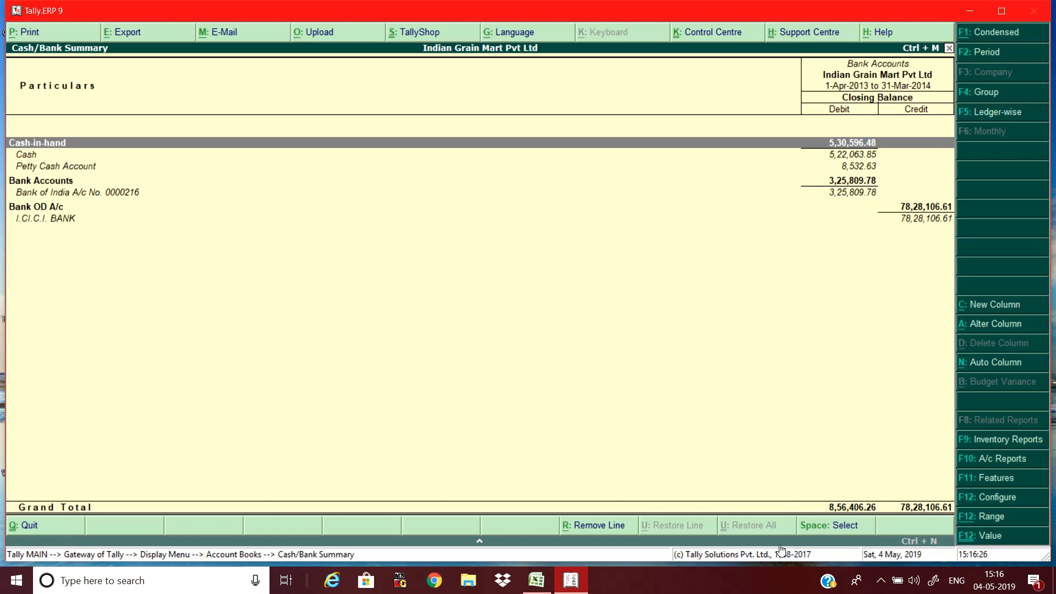
# Open the Cash ledger's monthly summary and drill down into its March vouchers
pyautogui.press('Down')
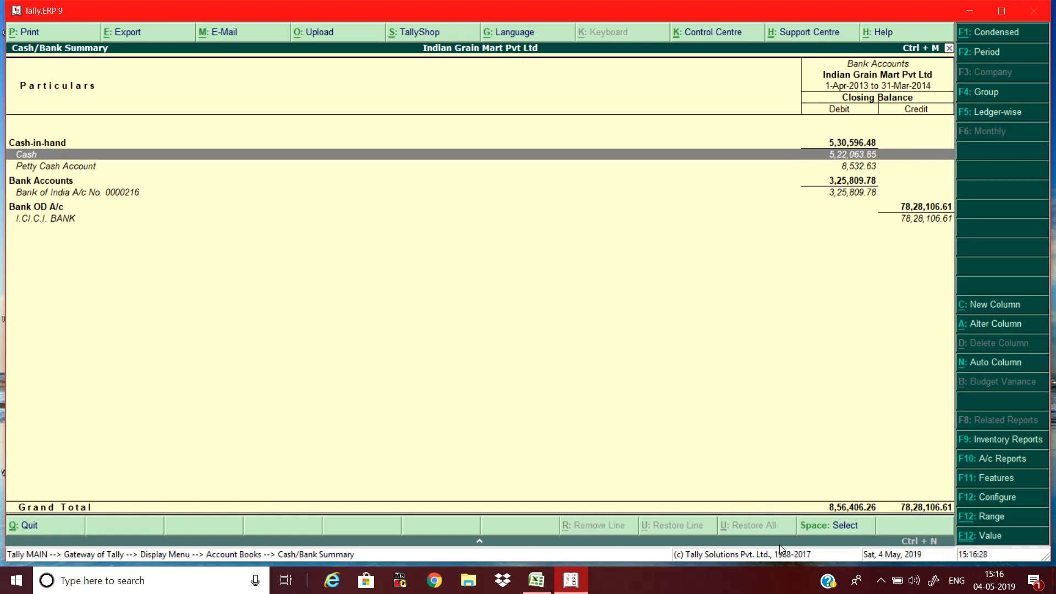
pyautogui.press('Down')
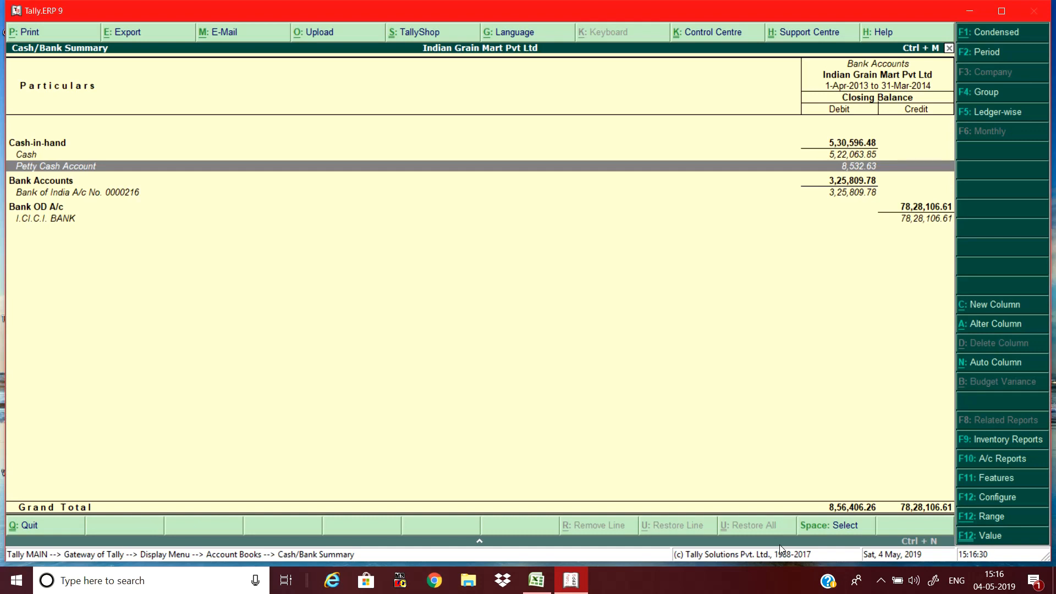
pyautogui.press('Up')
pyautogui.press('Down')
pyautogui.press('Up')
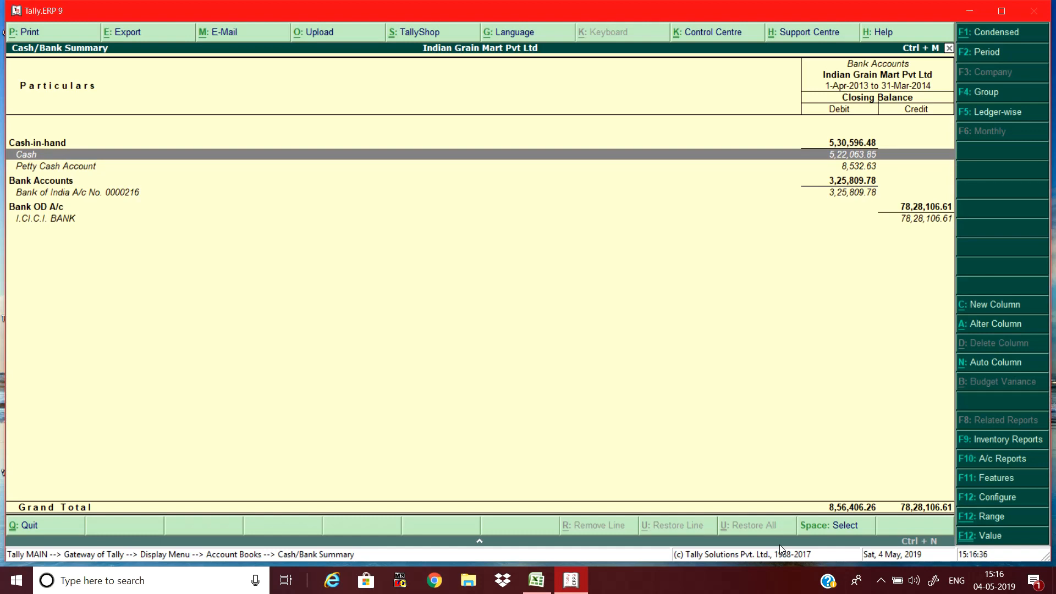
pyautogui.press('Return')
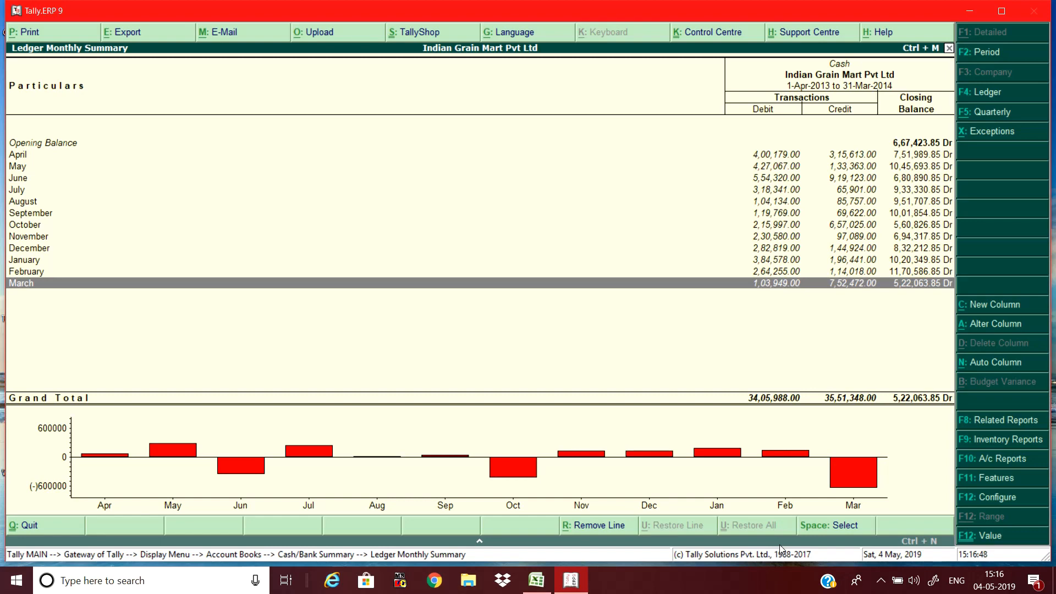
pyautogui.press('Return')
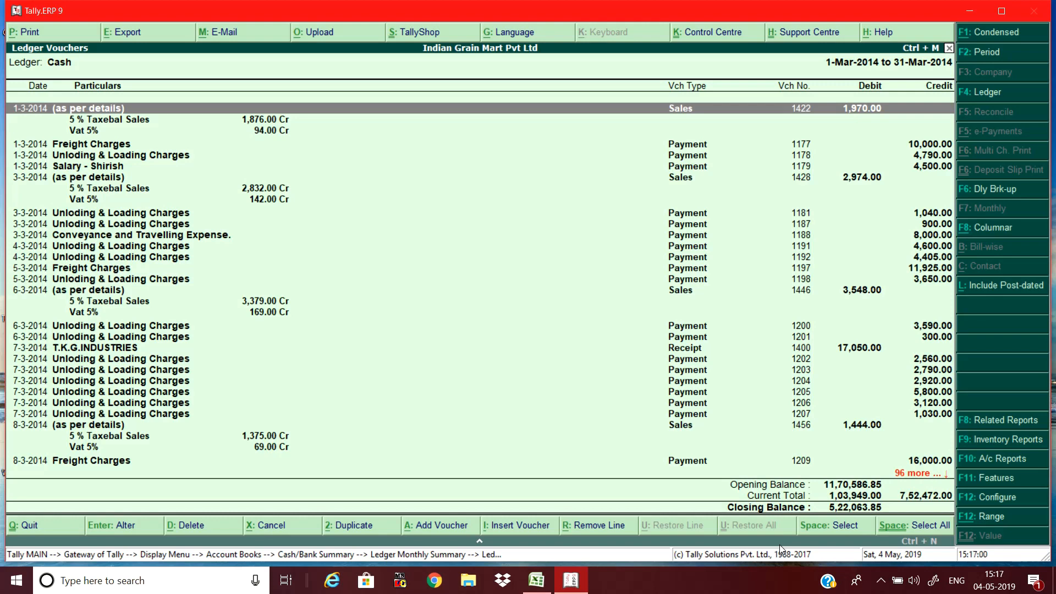
# Change the Cash ledger's voucher period to run from 1-Apr-2013 to 31-Mar-2014
pyautogui.press('F2')
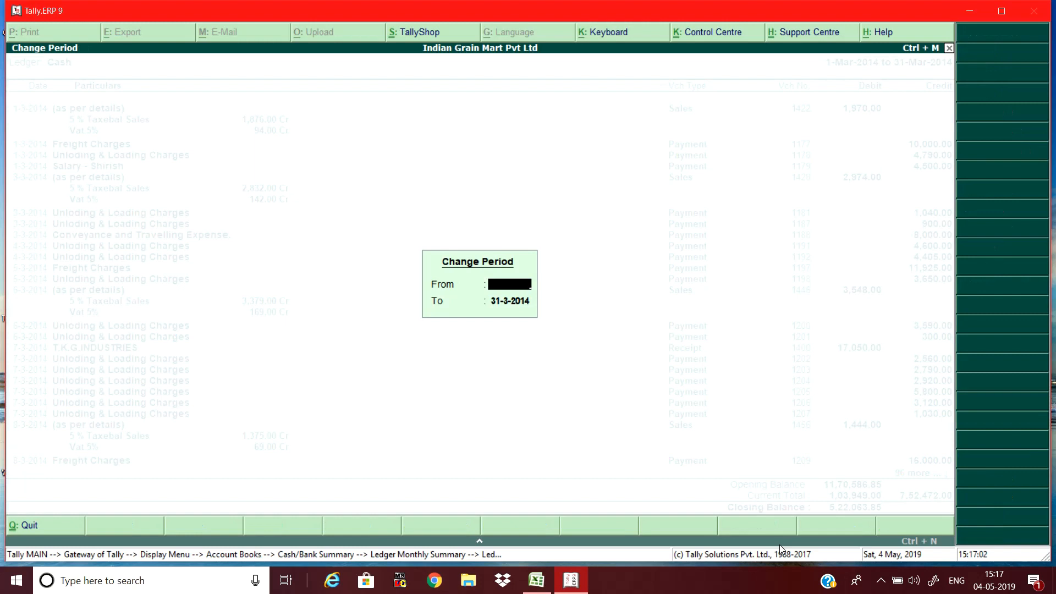
pyautogui.press('Return')
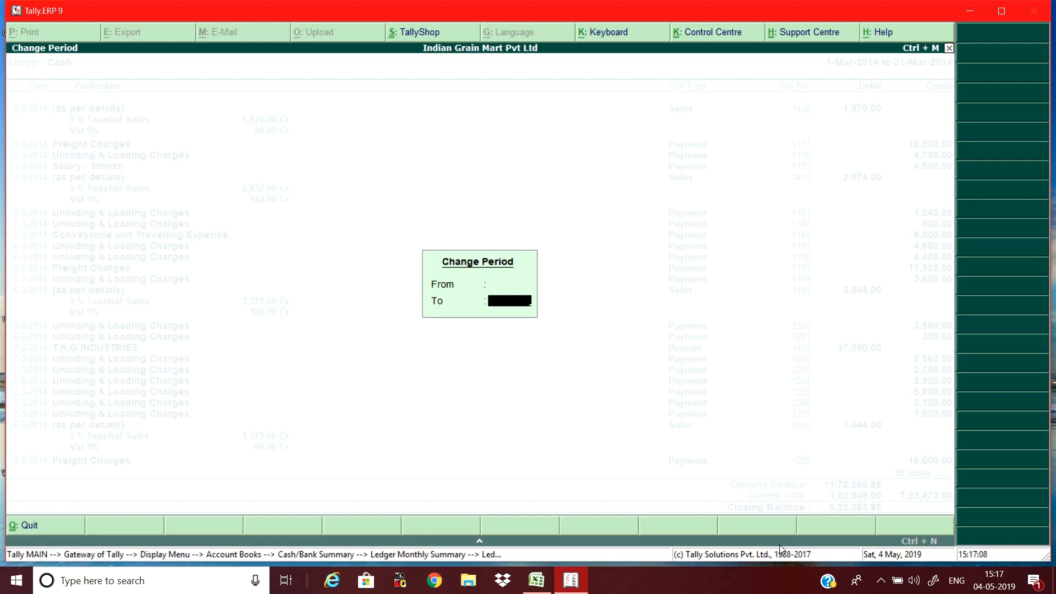
pyautogui.press('Return')
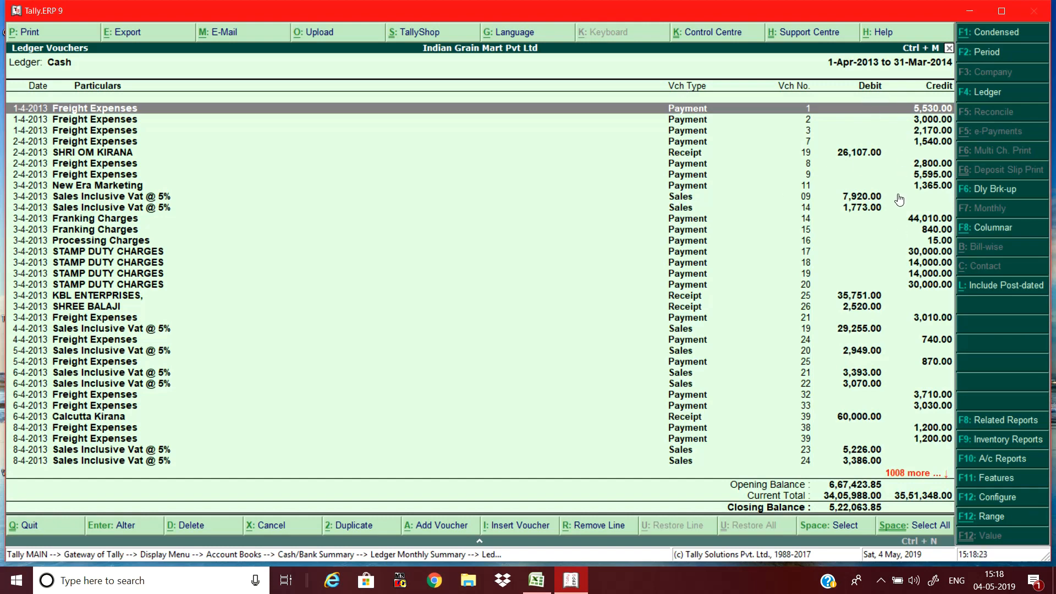
# Add a range filter to the Cash ledger for vouchers having Ledger Amount greater than 20001
pyautogui.click(973, 526)
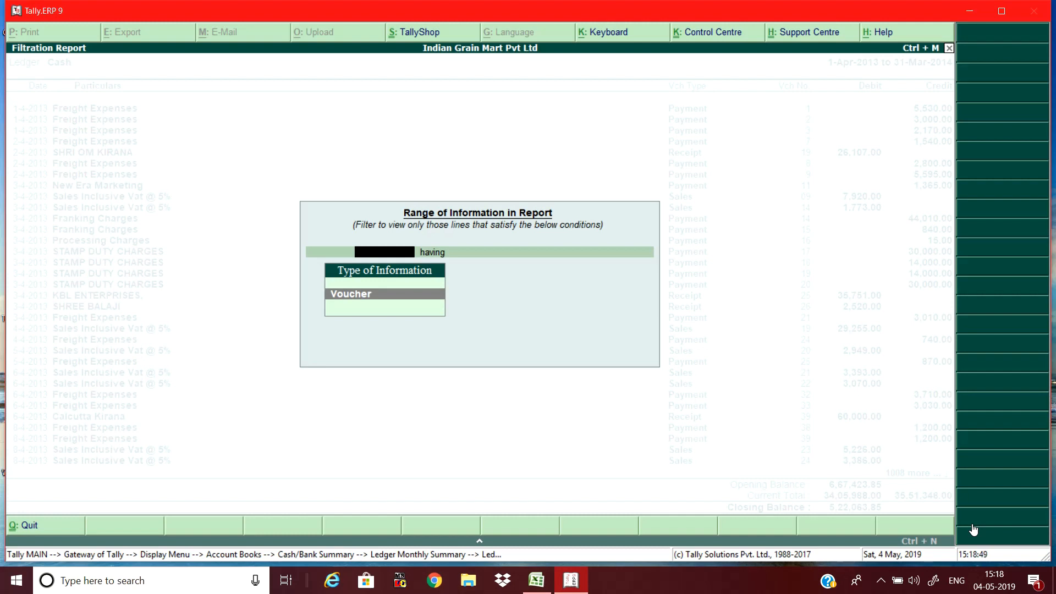
pyautogui.press('Return')
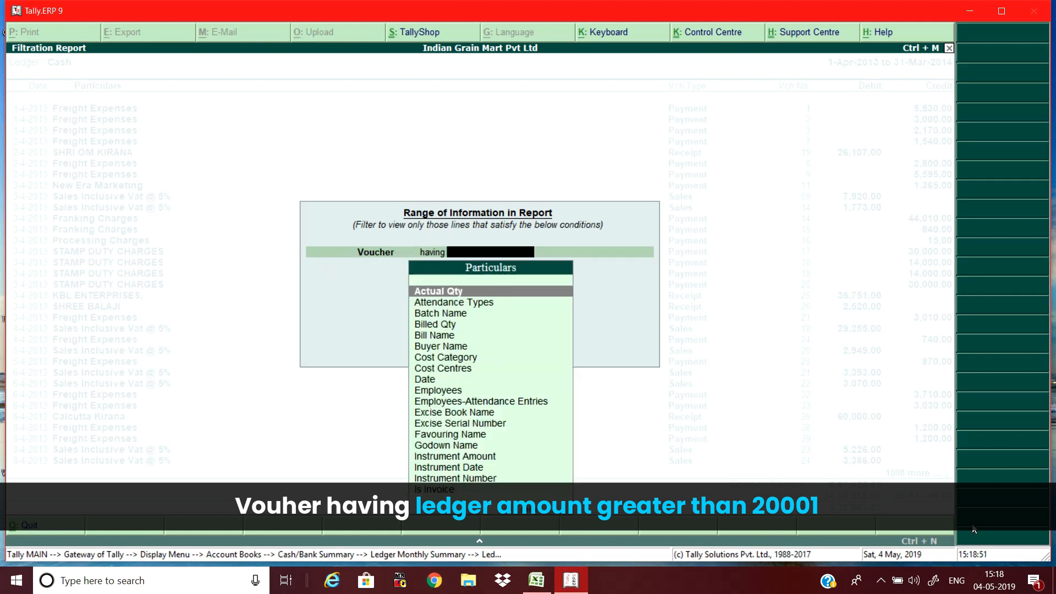
pyautogui.write('l')
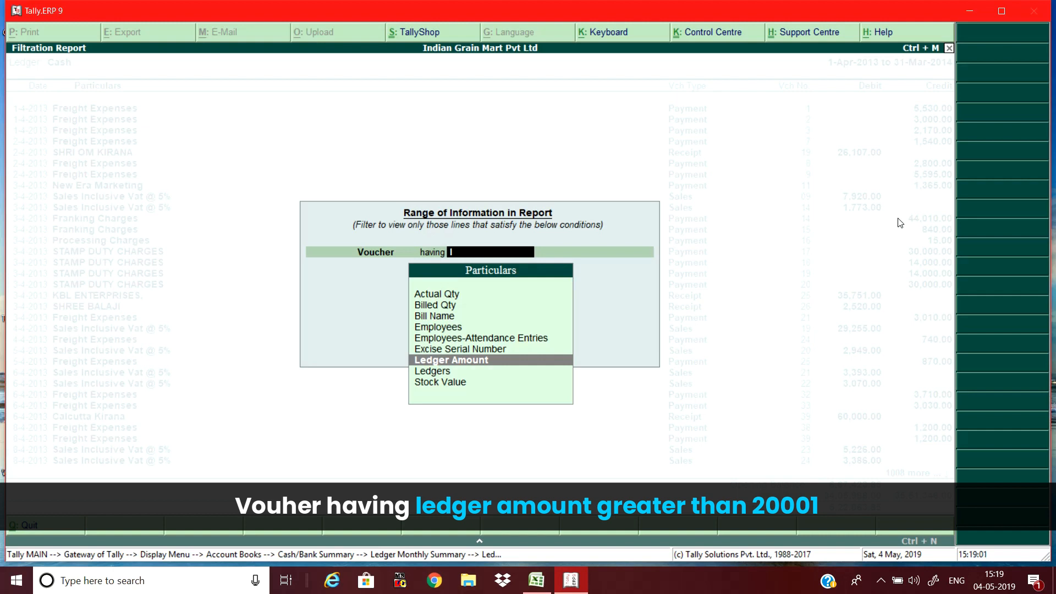
pyautogui.press('Return')
pyautogui.press('Down')
pyautogui.press('Down')
pyautogui.press('Down')
pyautogui.press('Down')
pyautogui.press('Down')
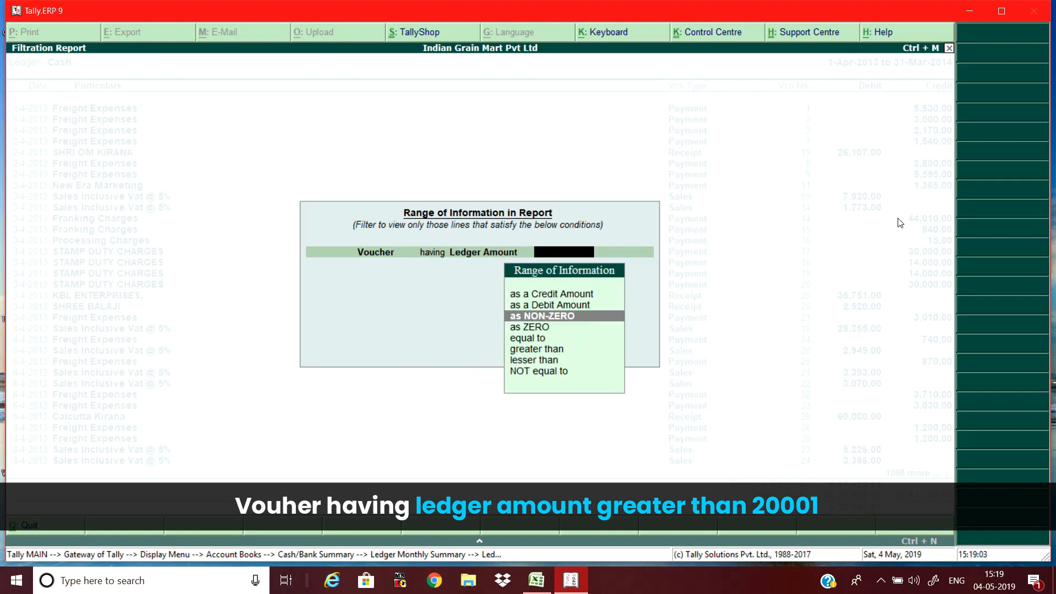
pyautogui.press('Return')
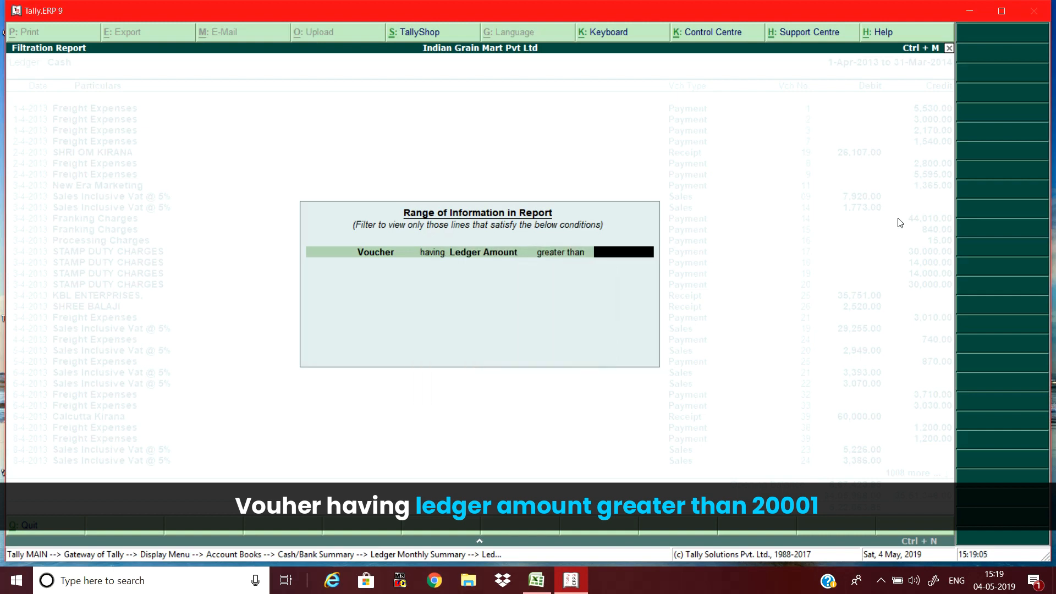
pyautogui.write('20001')
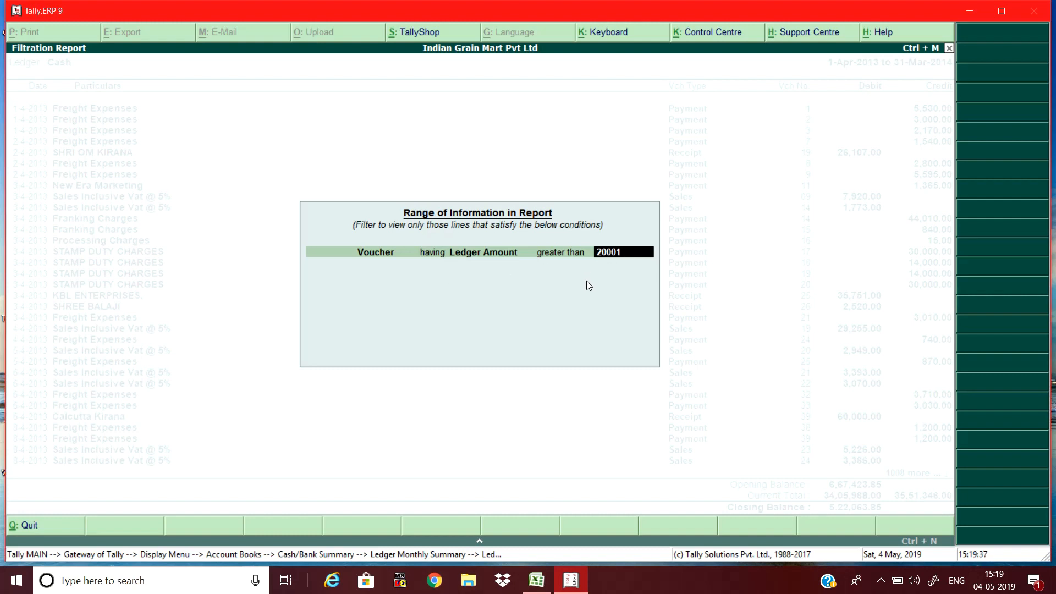
pyautogui.press('Return')
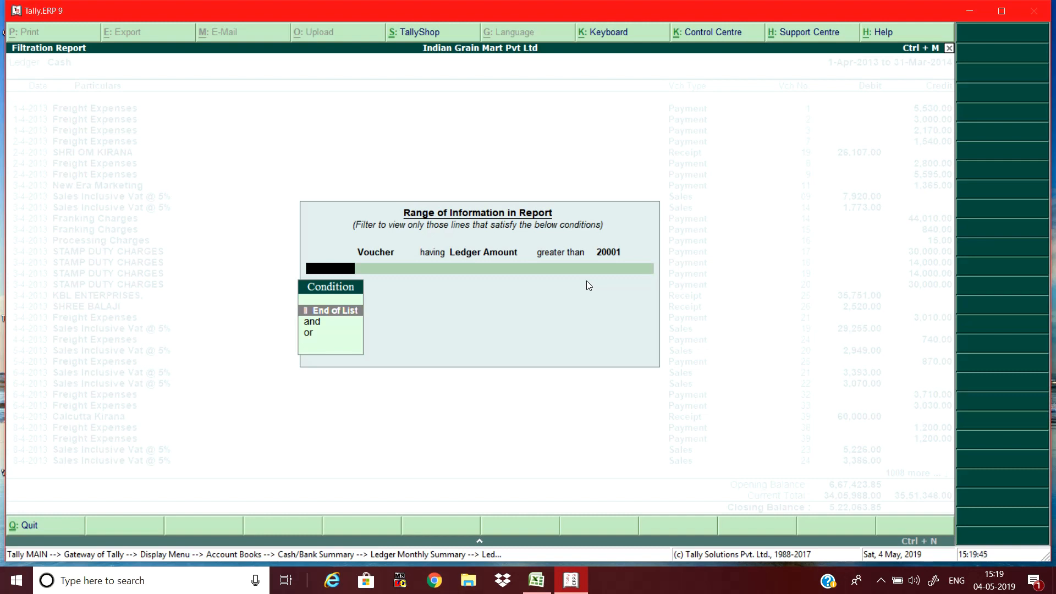
# Add a second filter condition joined with "and" for vouchers having Voucher Type
pyautogui.press('Down')
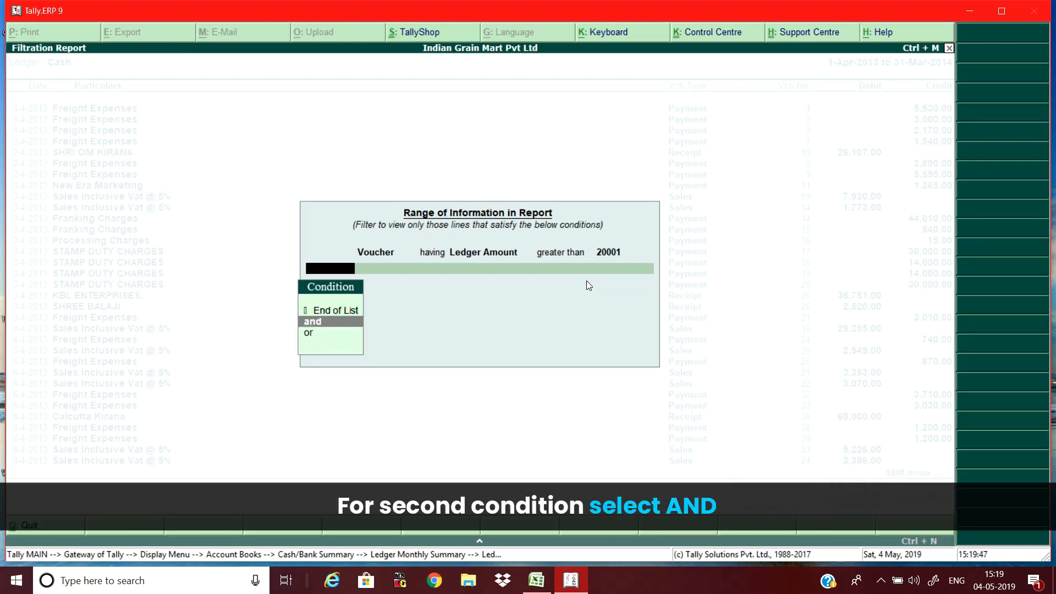
pyautogui.press('Return')
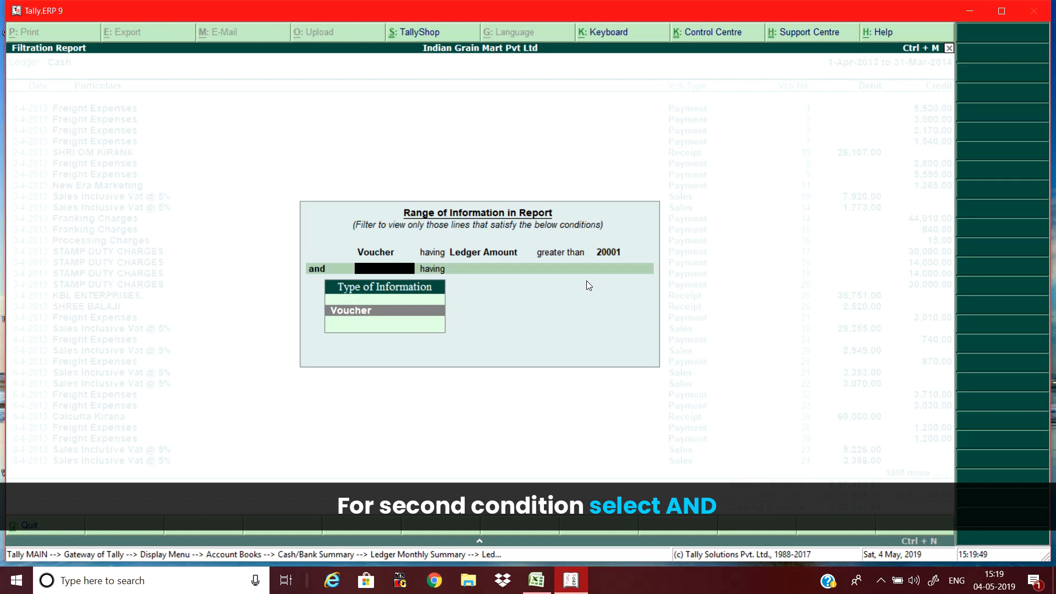
pyautogui.press('Return')
pyautogui.write('v')
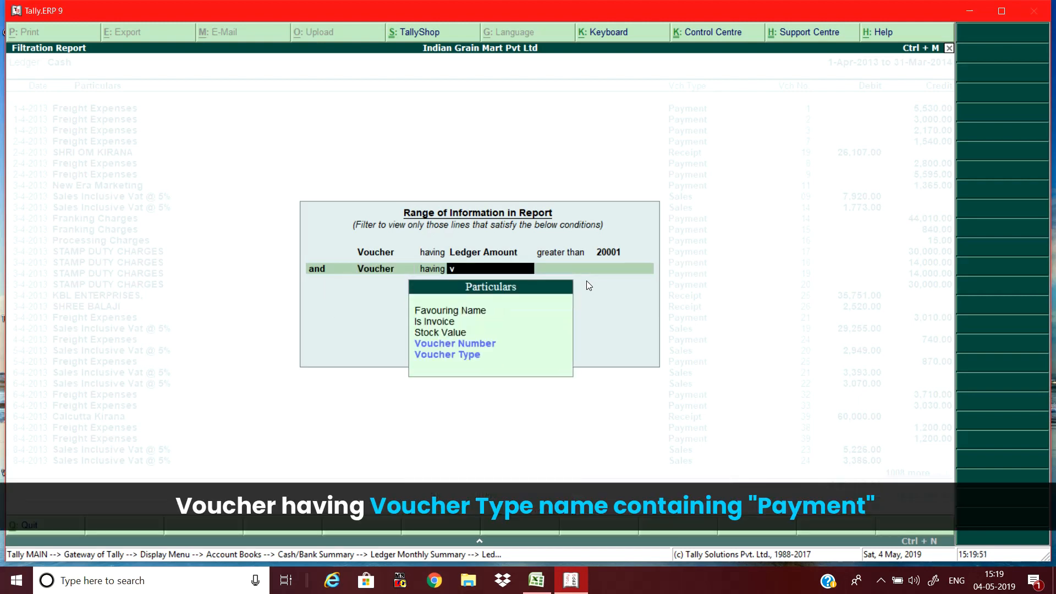
pyautogui.press('Down')
pyautogui.press('Return')
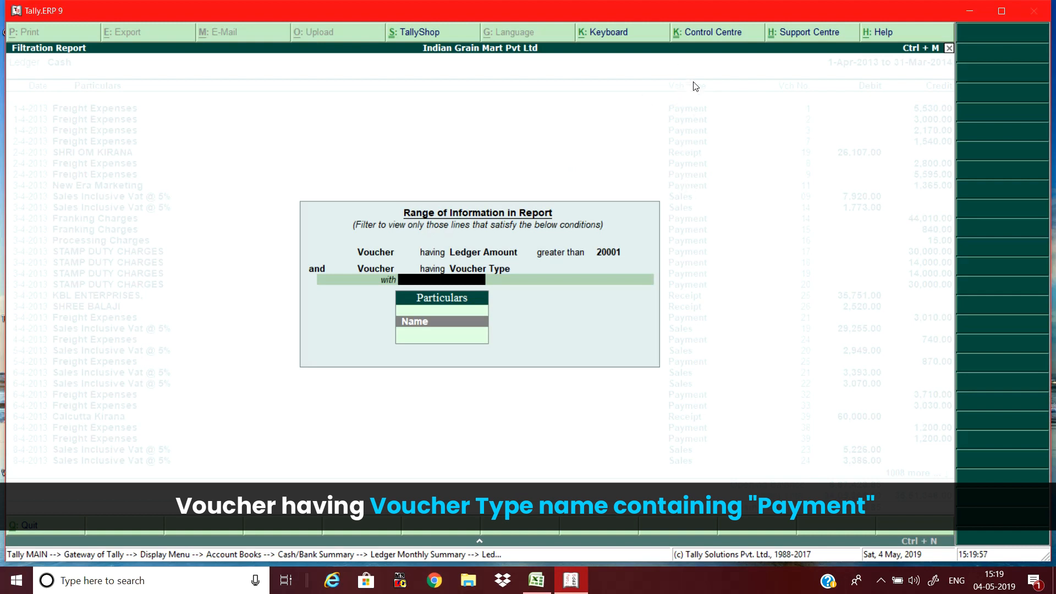
# Complete the Voucher Type condition with Name containing "payment" and apply the filter to the report
pyautogui.press('Return')
pyautogui.press('Down')
pyautogui.press('Down')
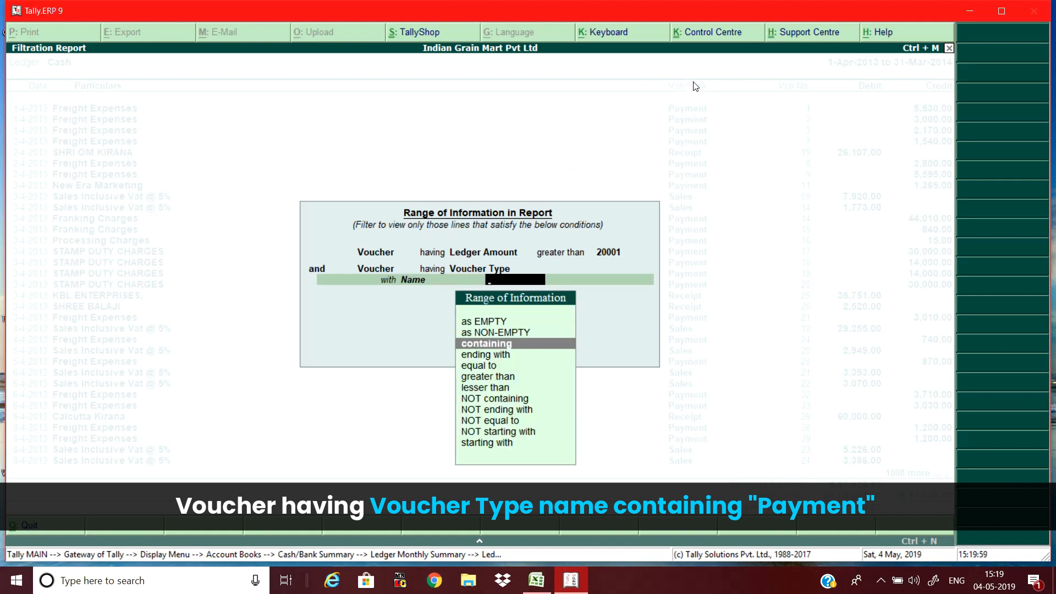
pyautogui.press('Return')
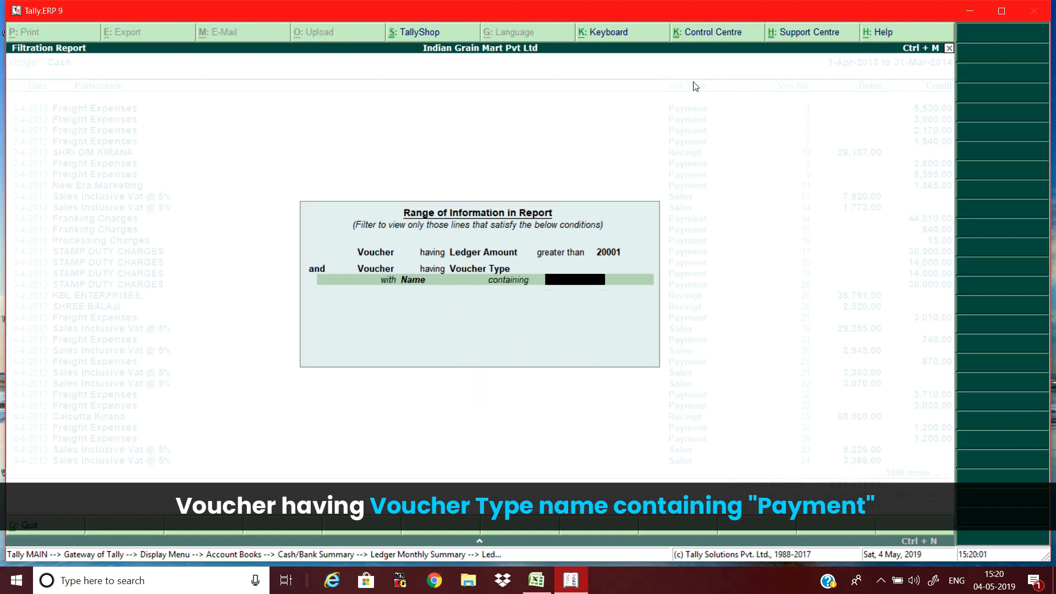
pyautogui.write('payment')
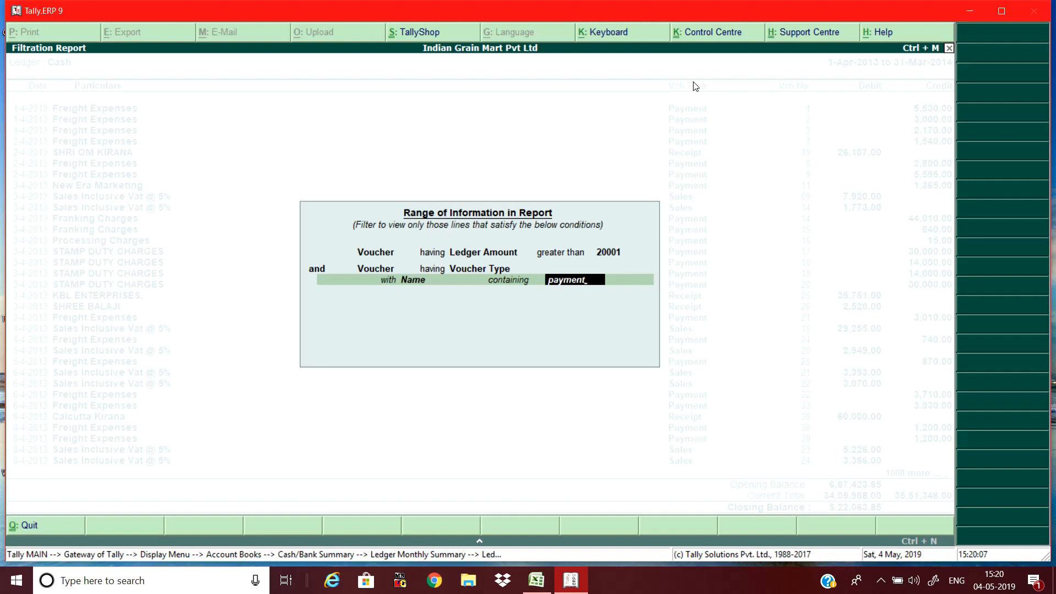
pyautogui.press('Return')
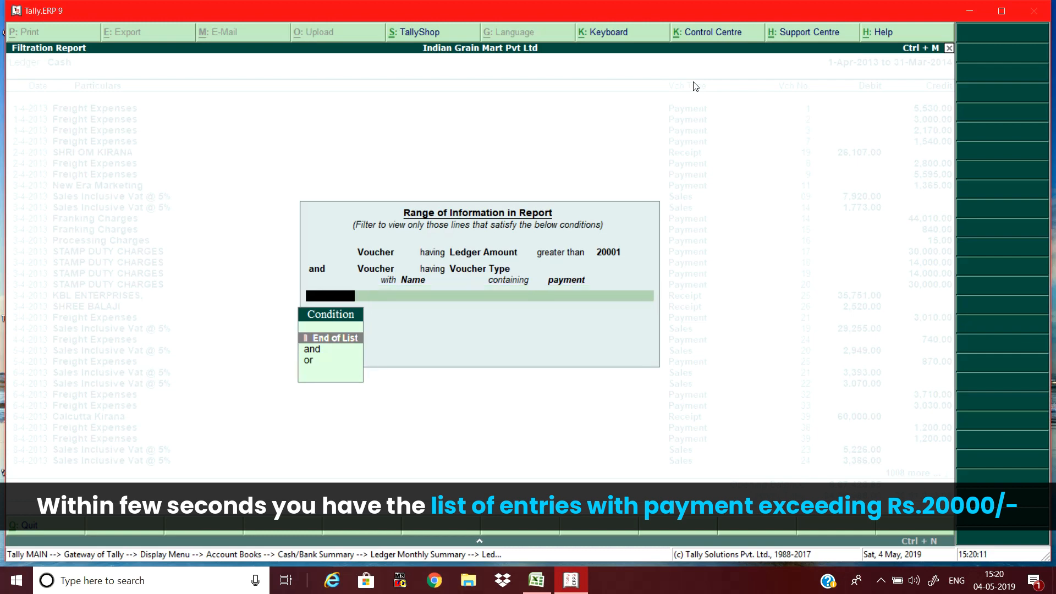
pyautogui.press('Return')
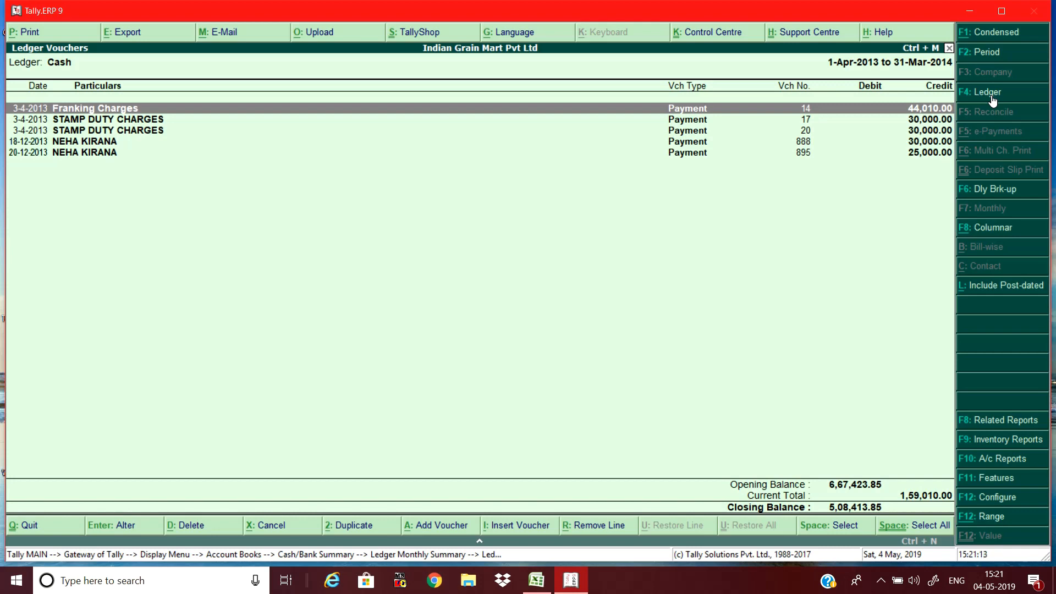
# Switch the filtered ledger report to the Petty Cash Account
pyautogui.click(993, 98)
pyautogui.write('P')
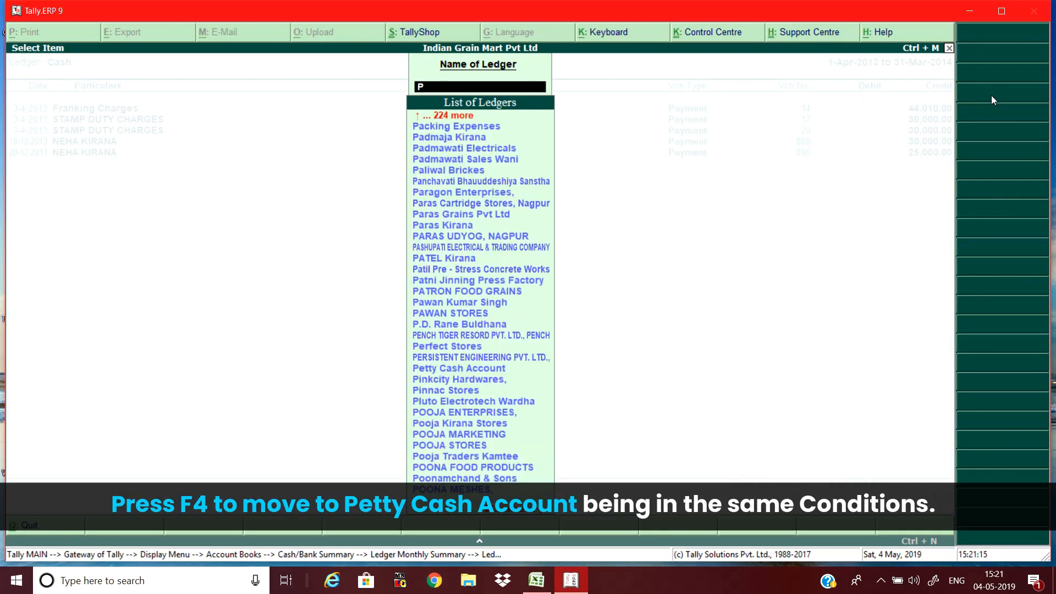
pyautogui.write('ett')
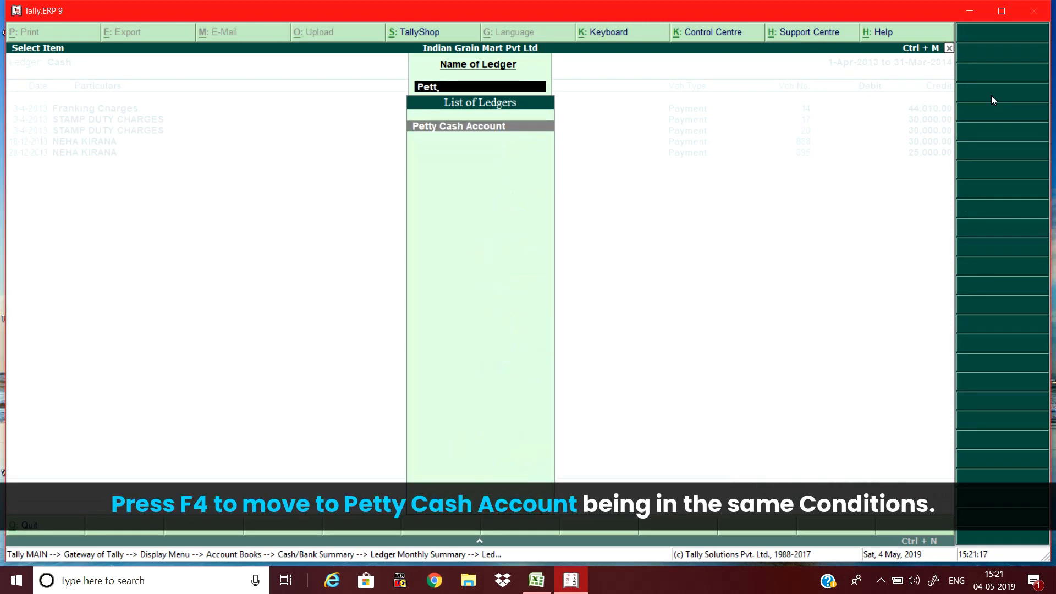
pyautogui.press('Return')
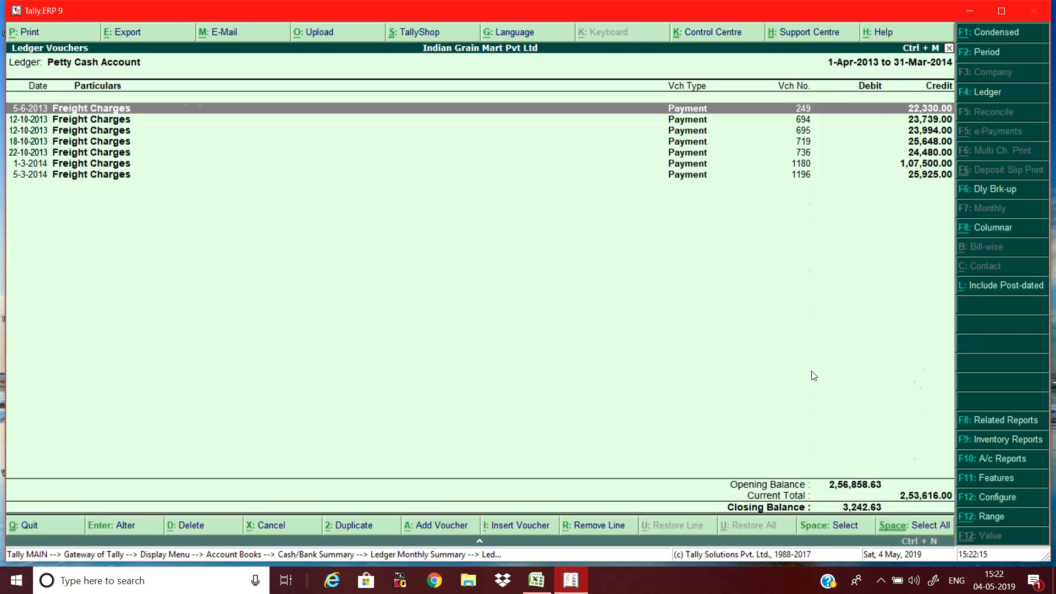
# Leave the Petty Cash Account report and return to the choice of account books
pyautogui.press('Escape')
pyautogui.press('Escape')
pyautogui.press('Escape')
pyautogui.press('Escape')
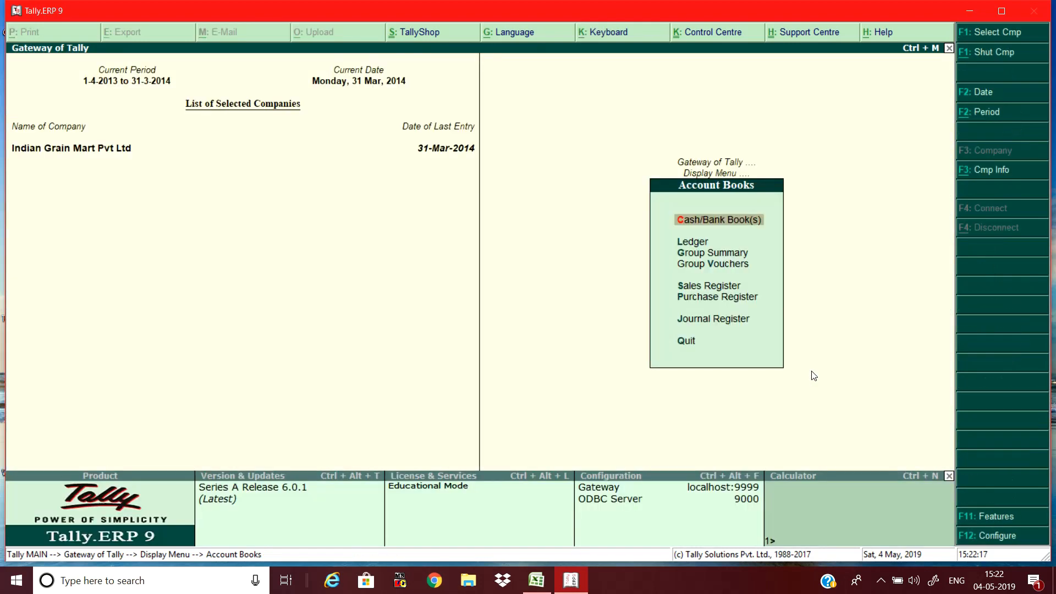
pyautogui.press('Escape')
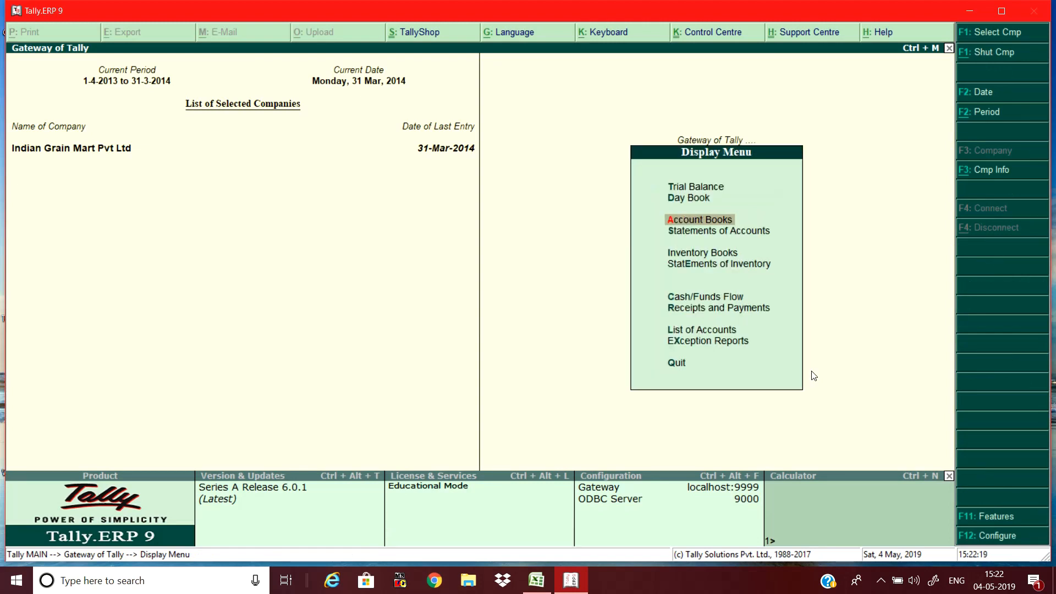
pyautogui.press('Return')
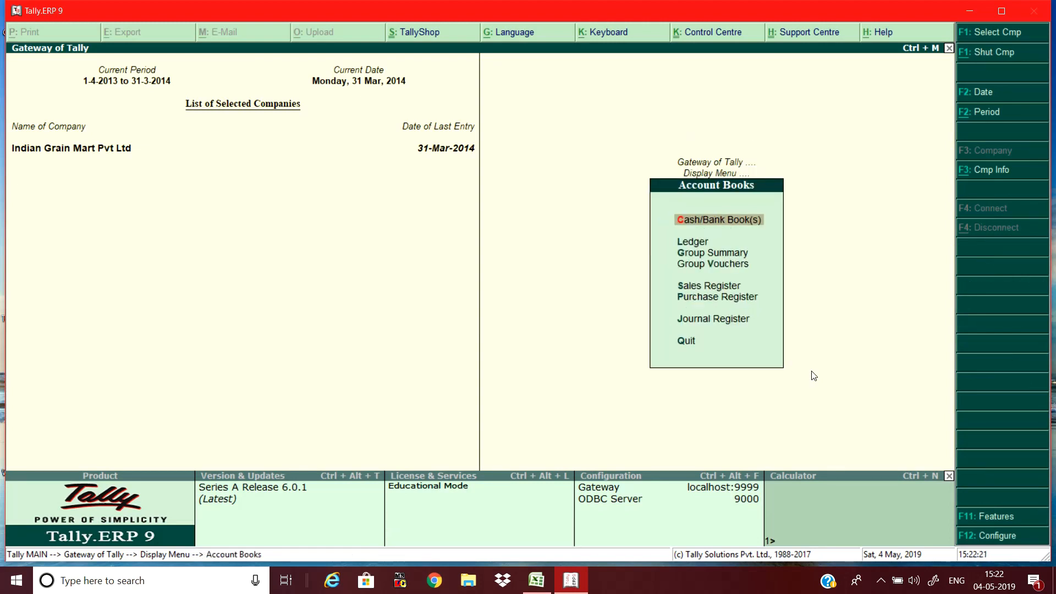
# Open the Group Vouchers report for the Cash-in-hand group from the account books
pyautogui.press('Down')
pyautogui.press('Down')
pyautogui.press('Down')
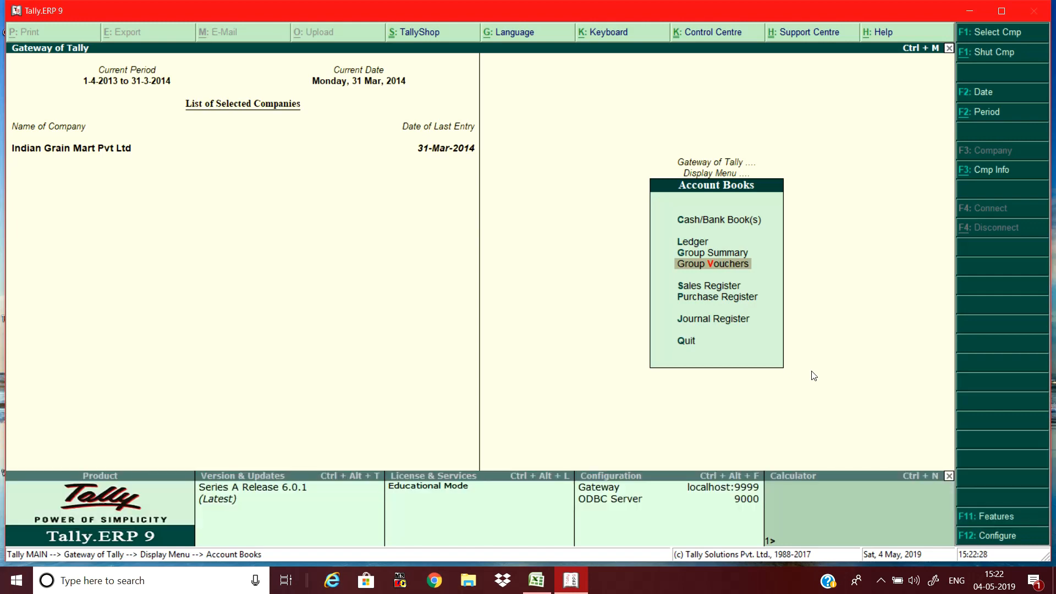
pyautogui.press('Return')
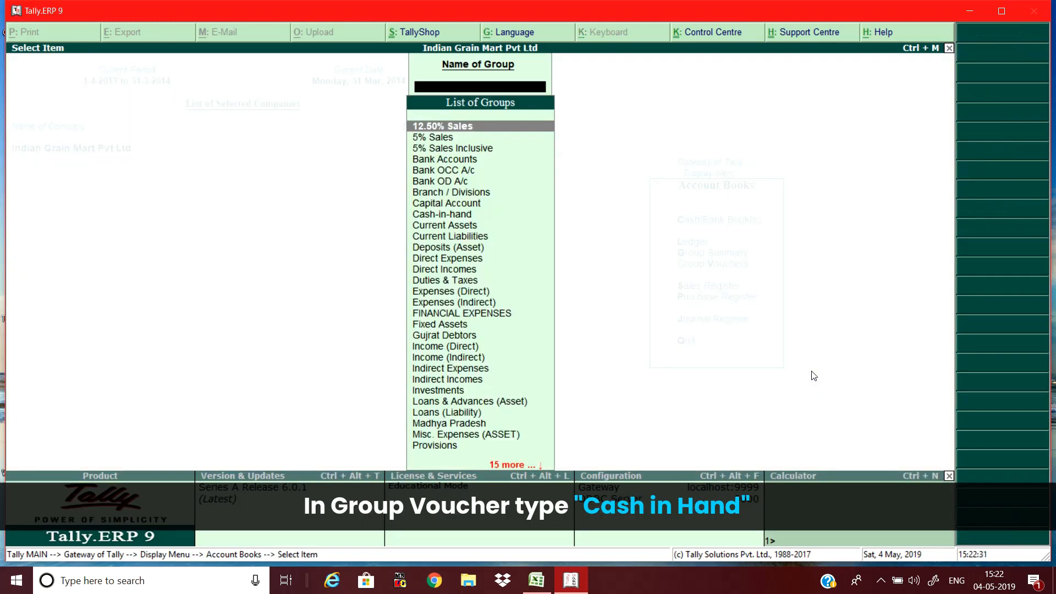
pyautogui.write('Cash')
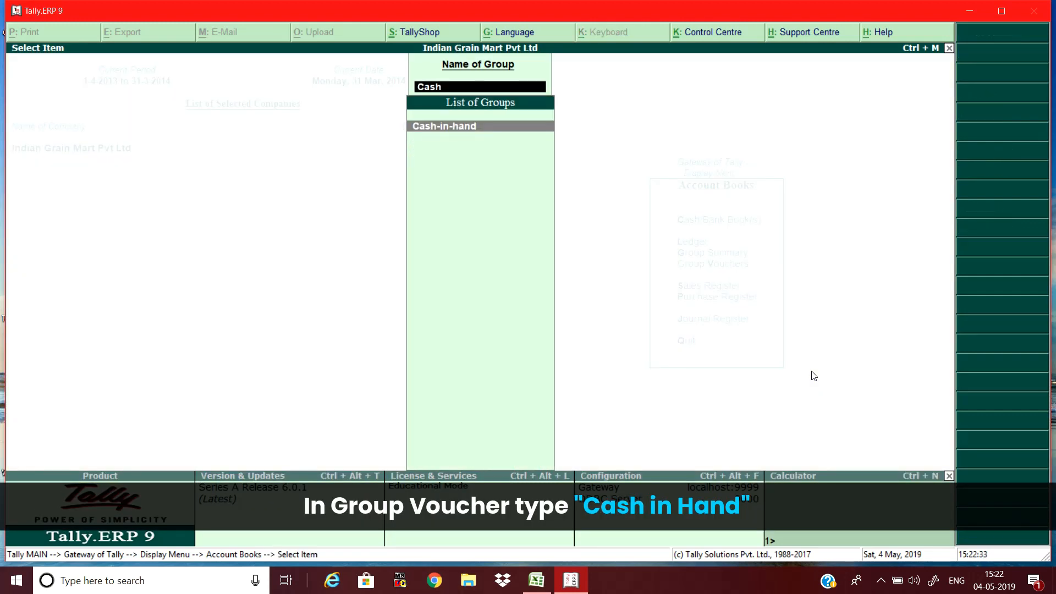
pyautogui.press('Return')
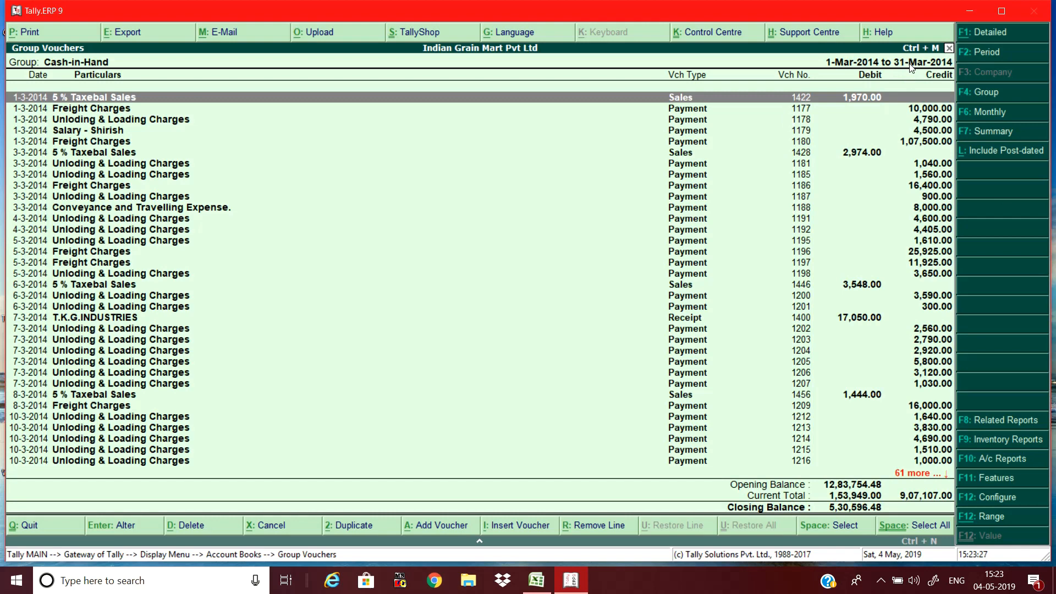
# Change the Cash-in-hand report period to the full financial year, 1-Apr-2013 to 31-Mar-2014
pyautogui.press('F2')
pyautogui.press('BackSpace')
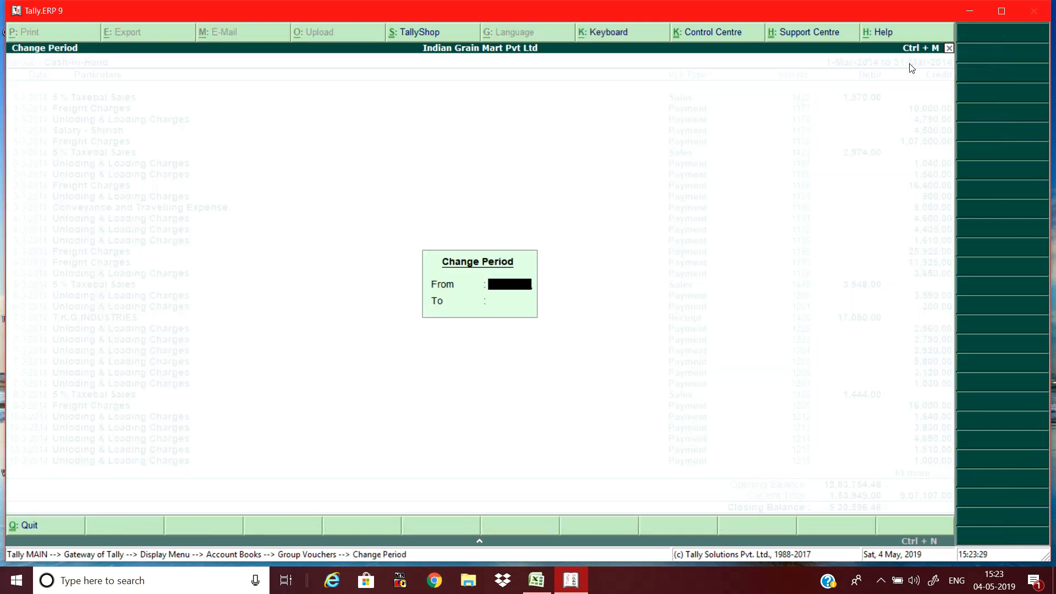
pyautogui.press('Return')
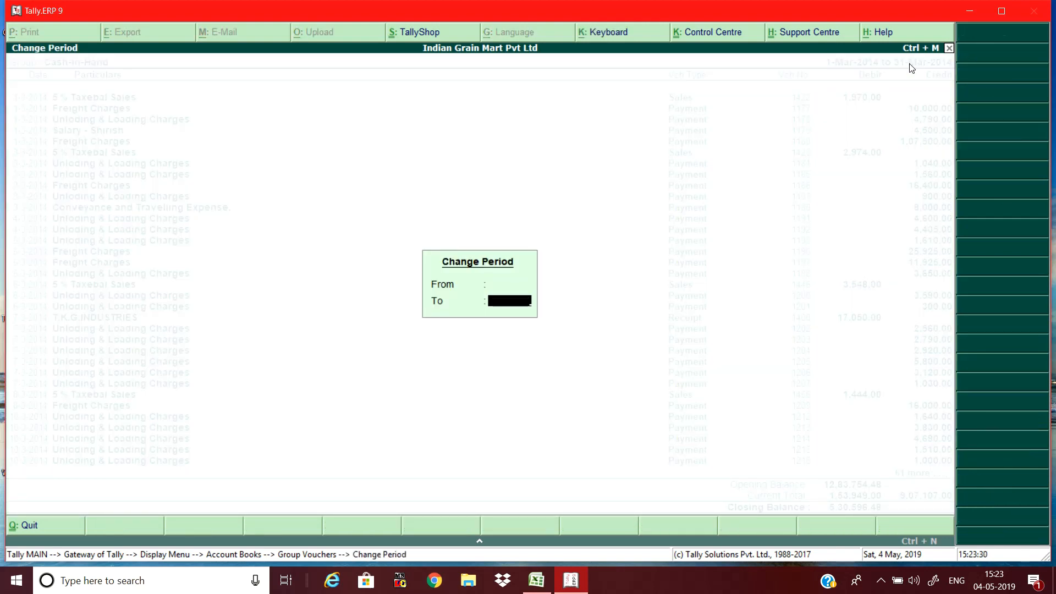
pyautogui.press('Return')
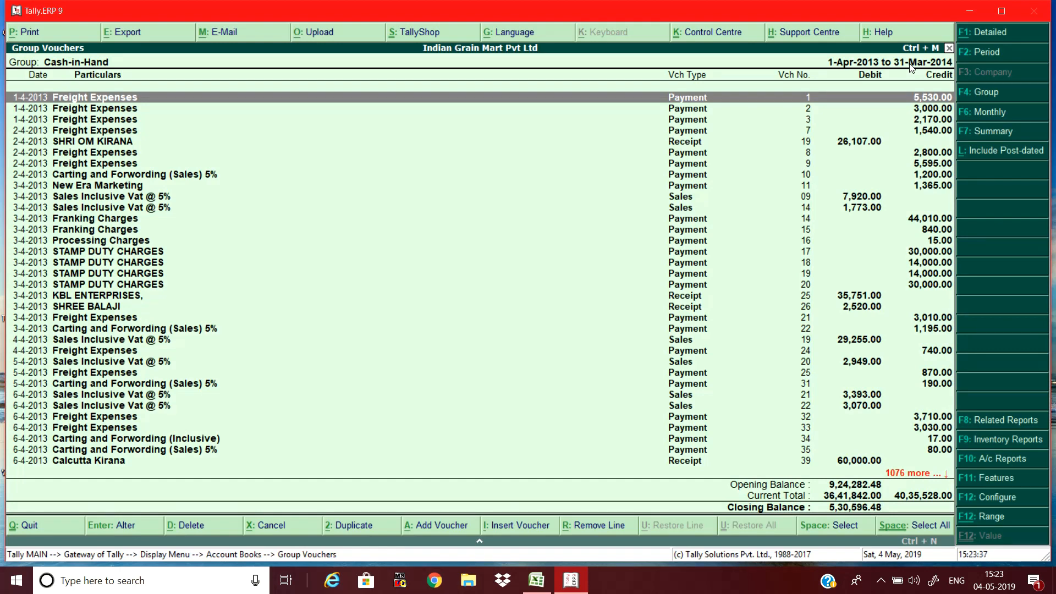
# Start a range filter on the Cash-in-hand group vouchers for vouchers having Ledger Amount
pyautogui.hotkey('alt', 'F12')
pyautogui.press('Return')
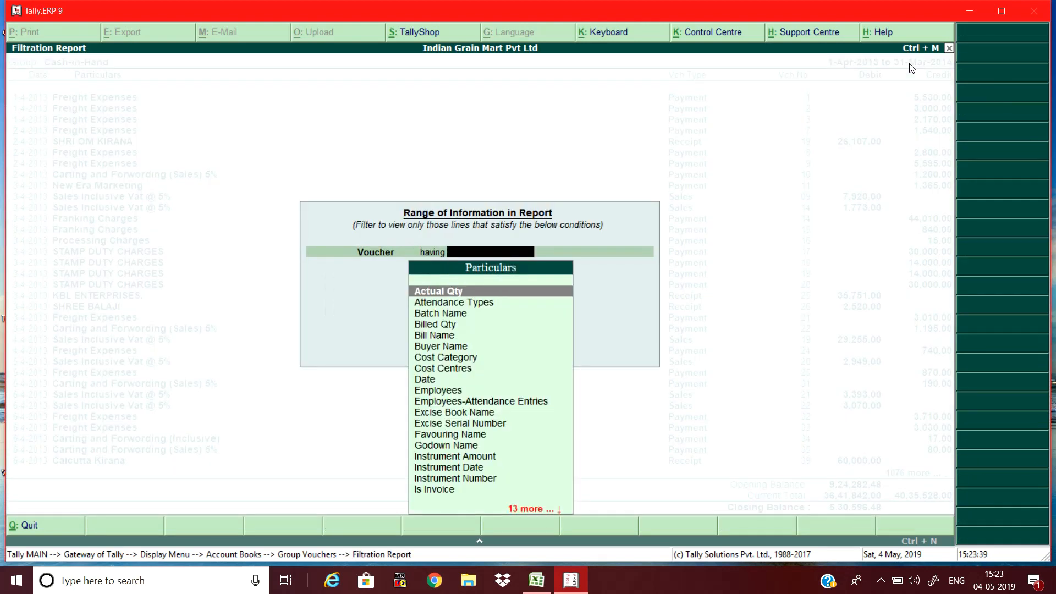
pyautogui.write('v')
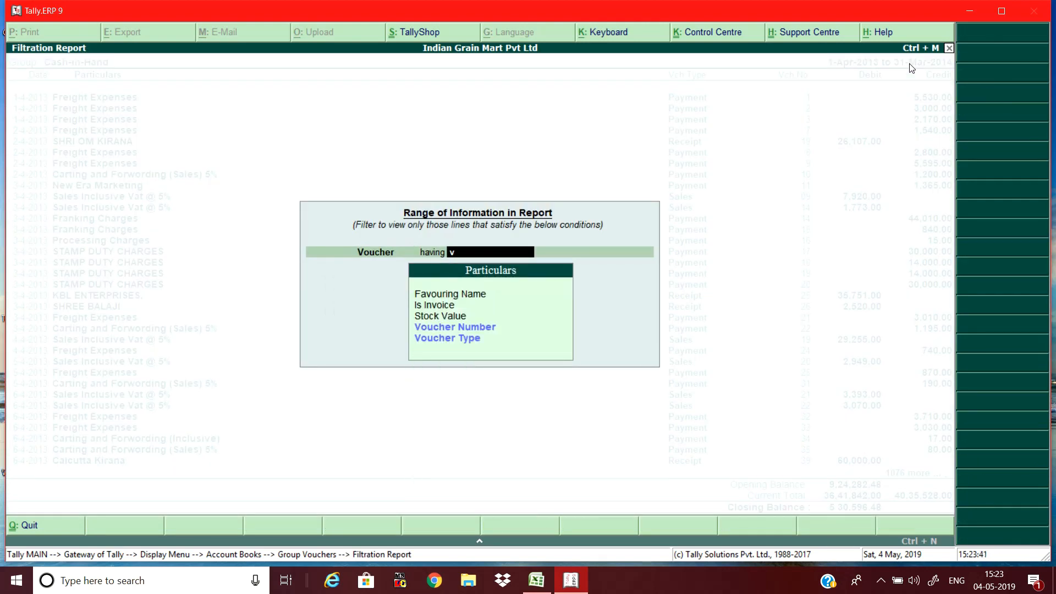
pyautogui.press('BackSpace')
pyautogui.write('le')
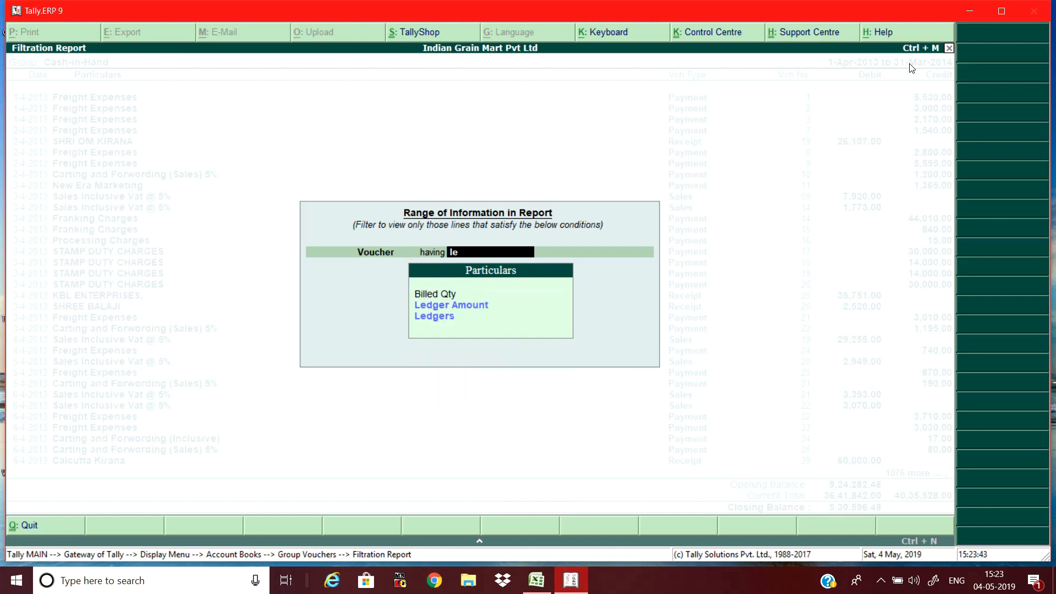
pyautogui.press('Return')
# Complete the Ledger Amount condition as greater than 20001
pyautogui.press('Down')
pyautogui.press('Down')
pyautogui.press('Down')
pyautogui.press('Down')
pyautogui.press('Down')
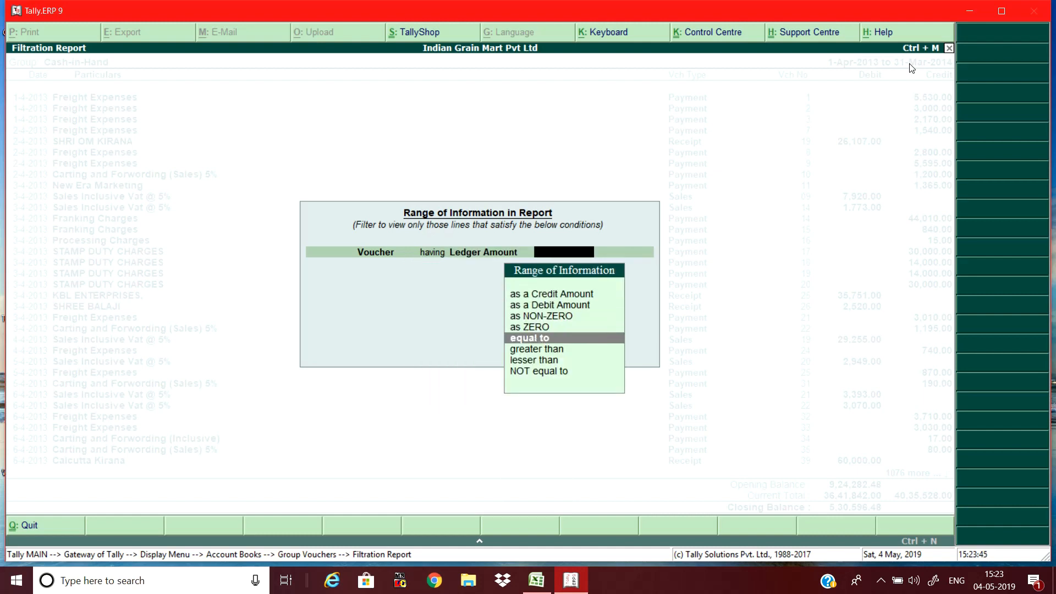
pyautogui.press('Return')
pyautogui.write('20')
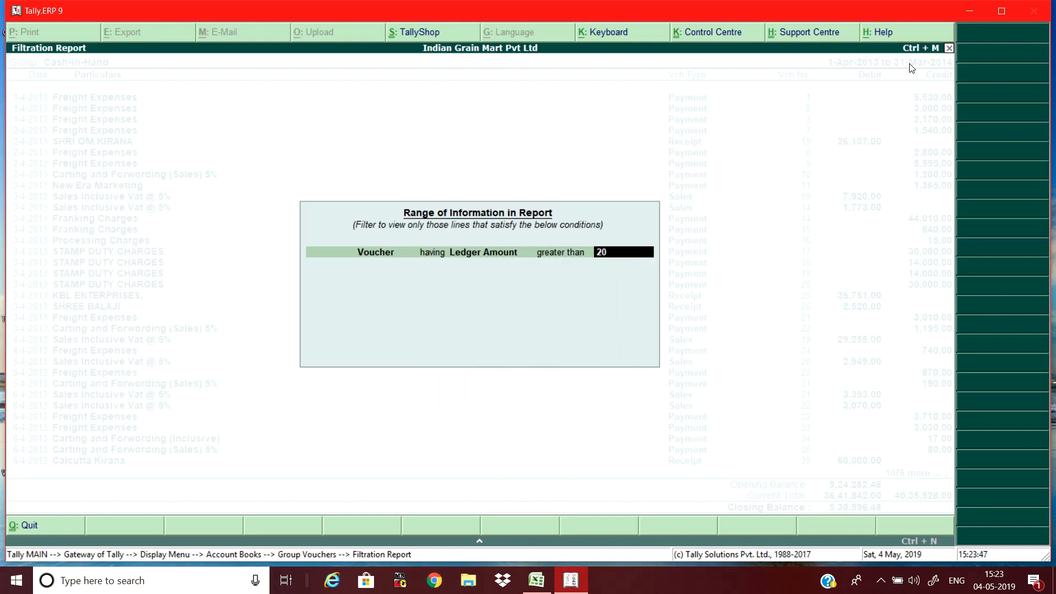
pyautogui.write('001')
pyautogui.press('Return')
# Join a second condition with "and" to the group vouchers filter, for vouchers having Voucher Type
pyautogui.press('Down')
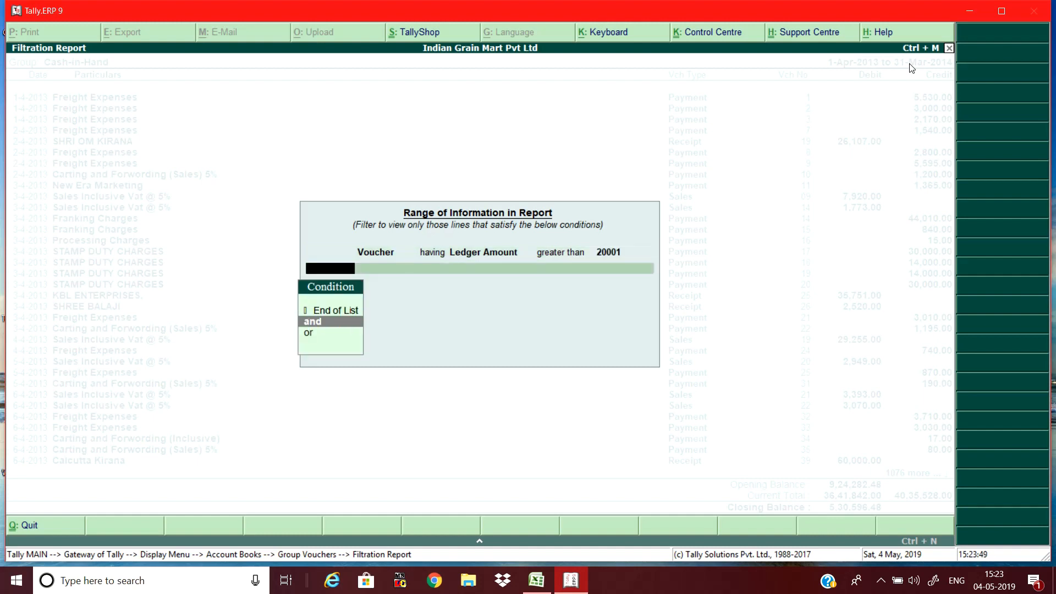
pyautogui.press('Return')
pyautogui.press('Return')
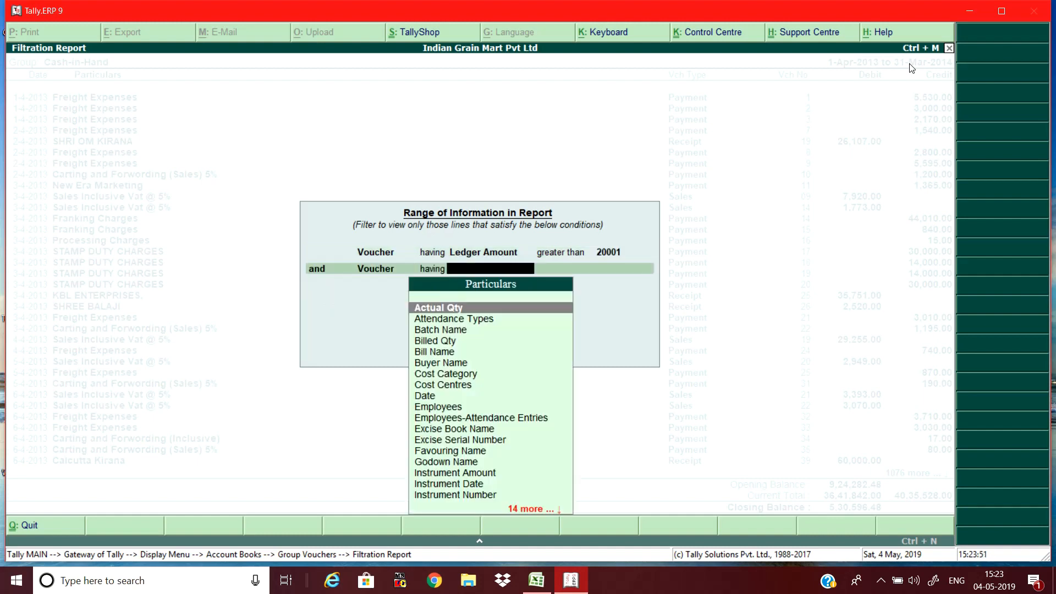
pyautogui.write('v')
pyautogui.press('Down')
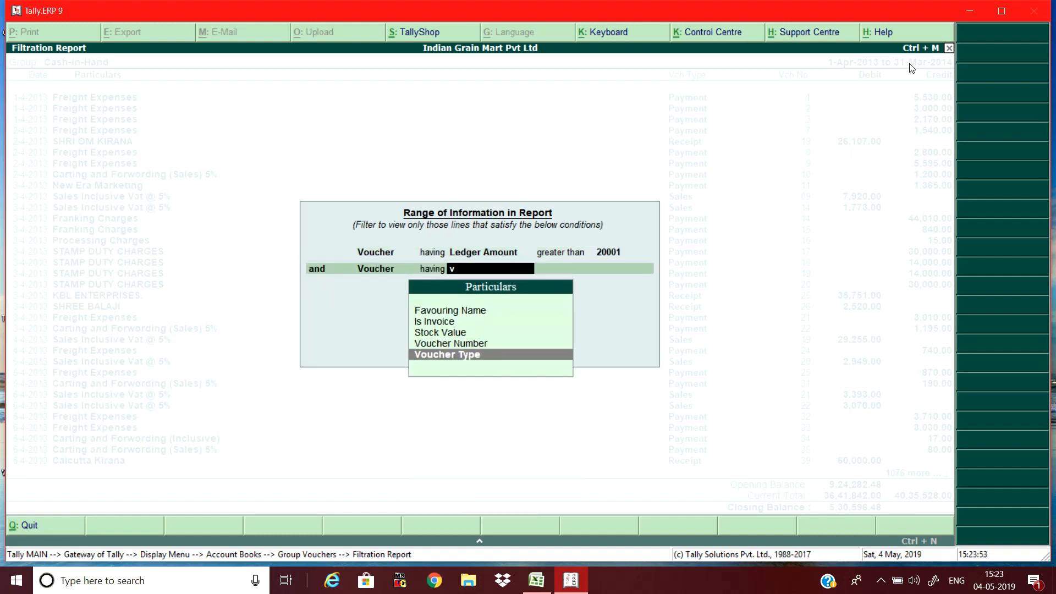
pyautogui.press('Return')
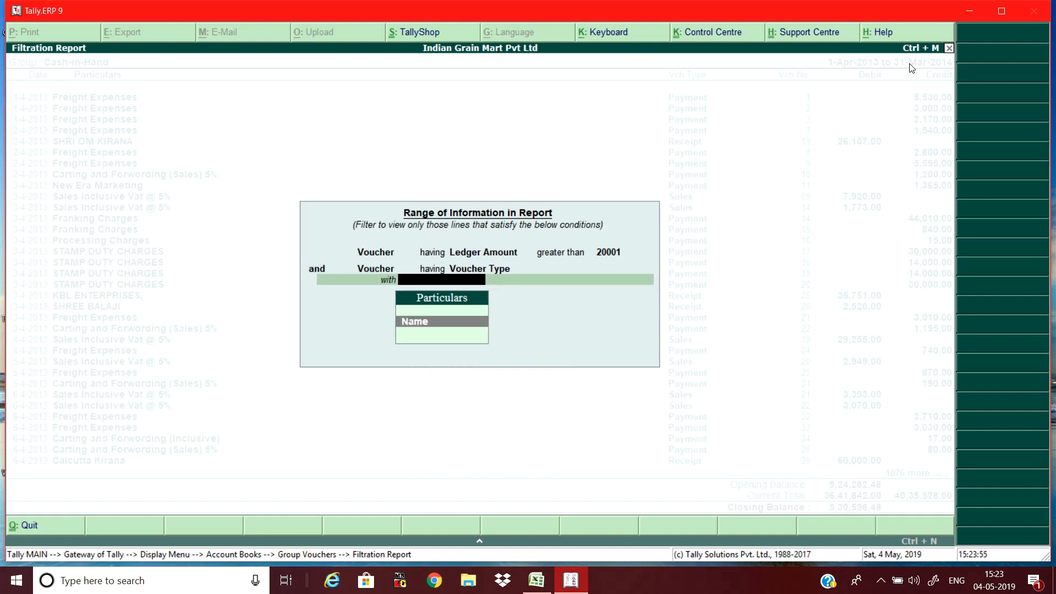
# Restrict the Voucher Type condition to Name containing "payment", end the condition list and apply the filter to the Cash-in-hand vouchers
pyautogui.press('Return')
pyautogui.press('Down')
pyautogui.press('Down')
pyautogui.press('Return')
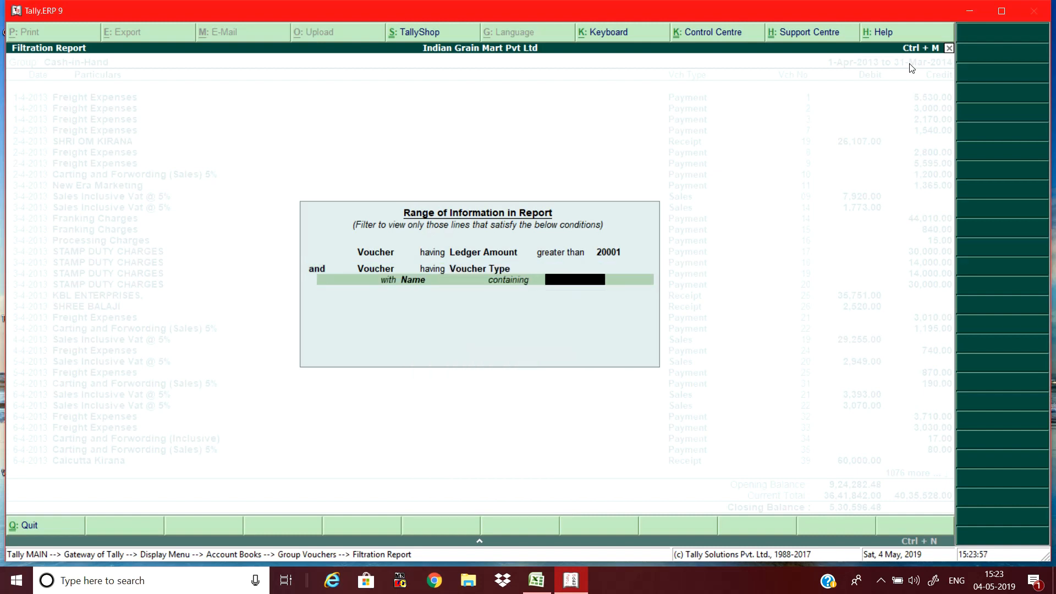
pyautogui.write('payment')
pyautogui.press('Return')
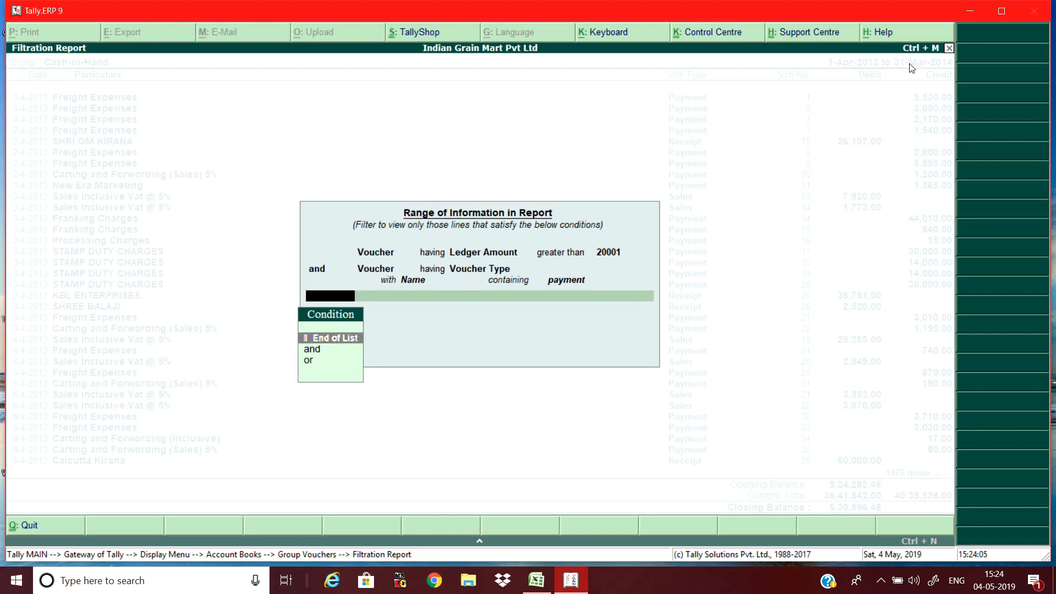
pyautogui.press('Return')
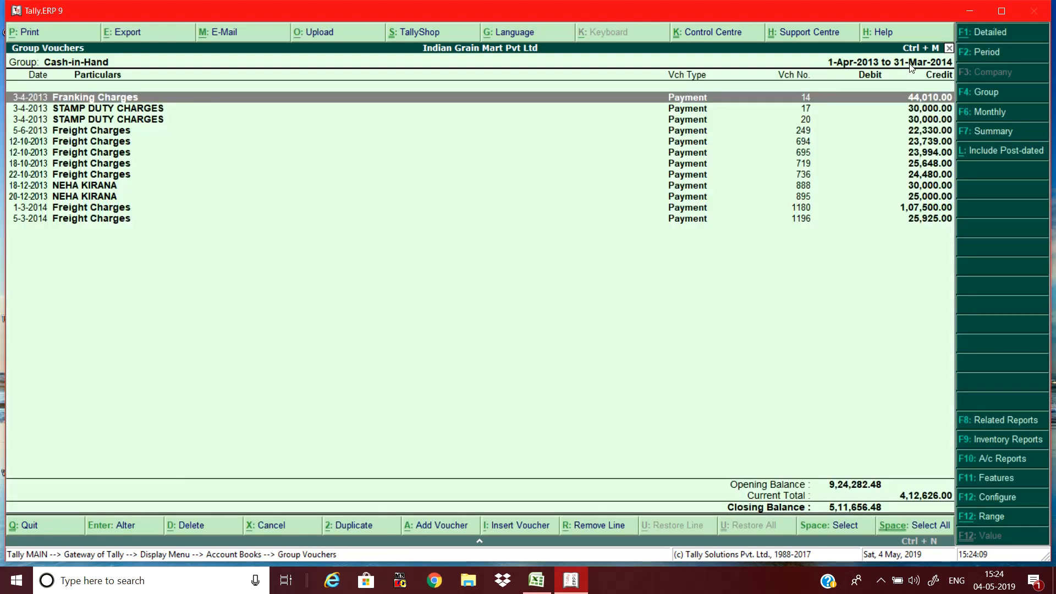
# Go through the filtered Cash-in-hand payment vouchers one by one down to the last entry
pyautogui.press('Down')
pyautogui.press('Down')
pyautogui.press('Down')
pyautogui.press('Down')
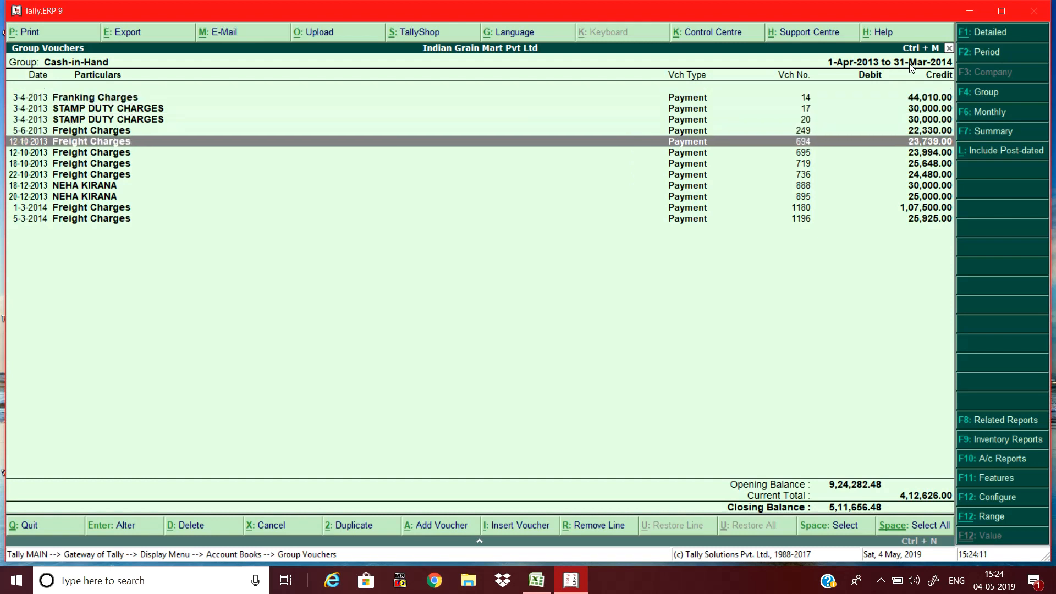
pyautogui.press('Down')
pyautogui.press('Down')
pyautogui.press('Down')
pyautogui.press('Down')
pyautogui.press('Down')
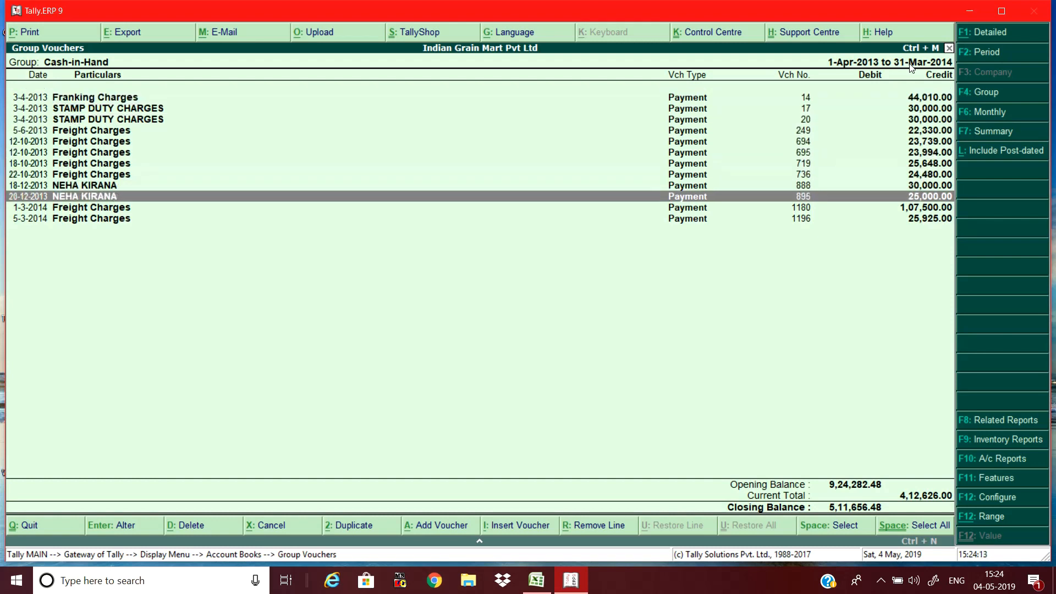
pyautogui.press('Down')
pyautogui.press('Down')
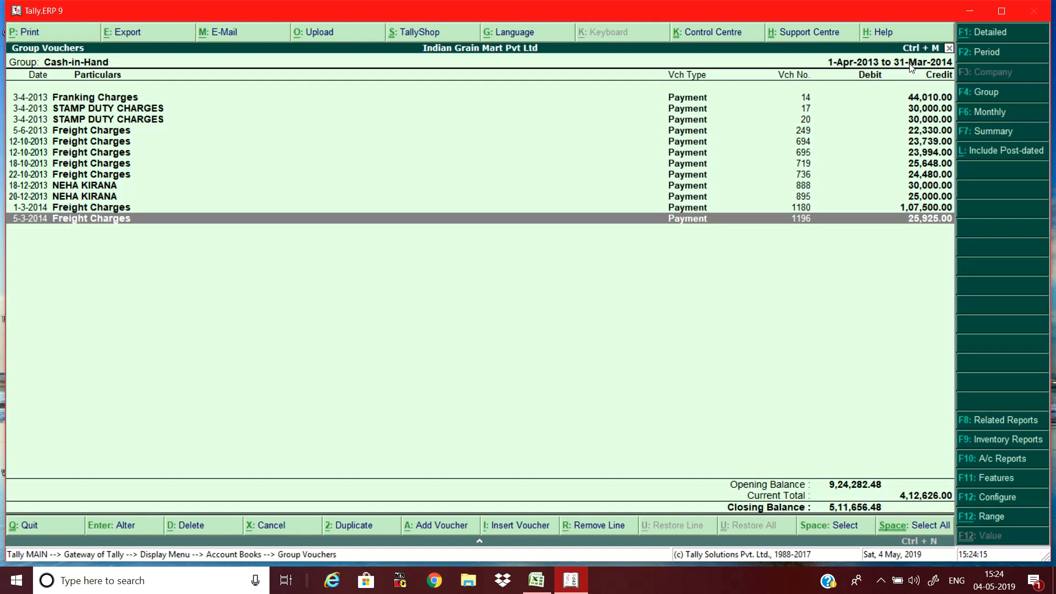